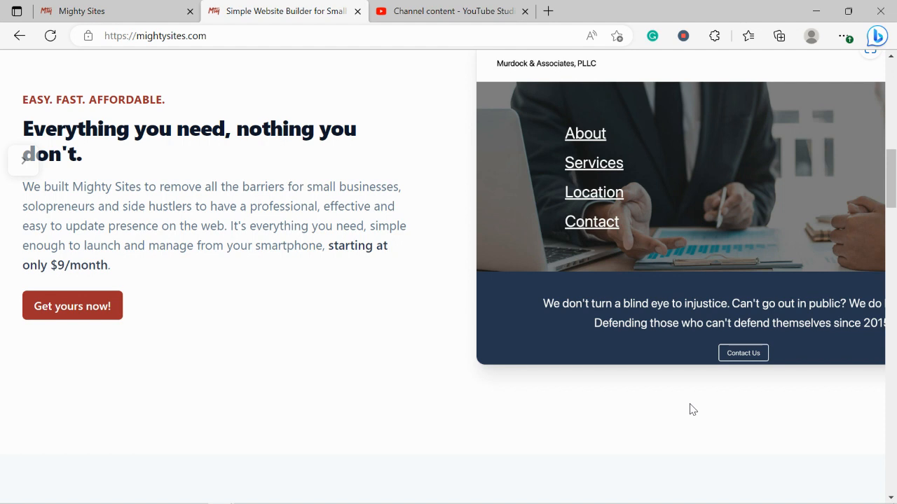
Step: Scroll the Mighty Sites homepage and highlight the one-minute website heading
scroll(690, 404, down, 5)
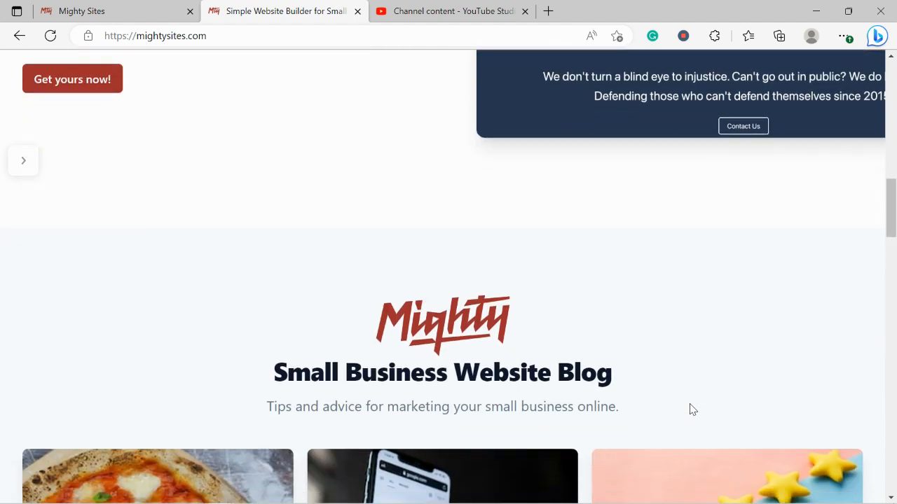
scroll(689, 409, down, 1)
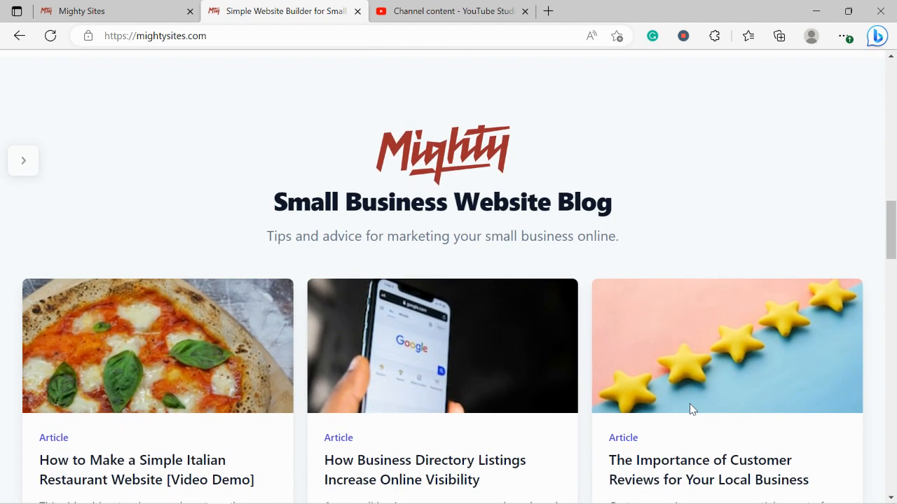
scroll(689, 404, down, 4)
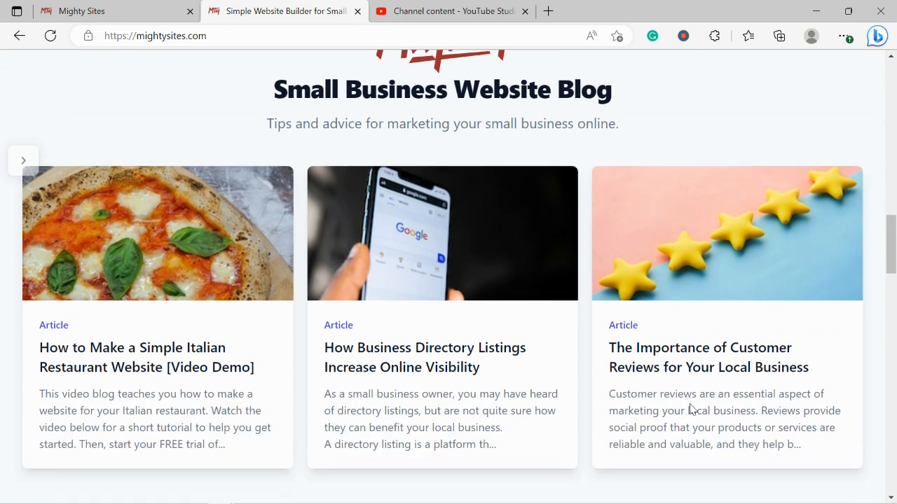
scroll(690, 411, down, 3)
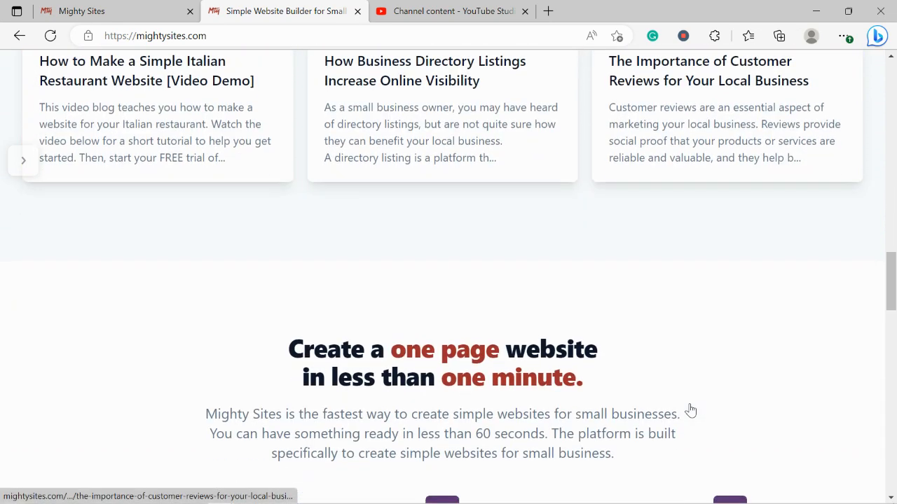
drag(261, 304, 624, 332)
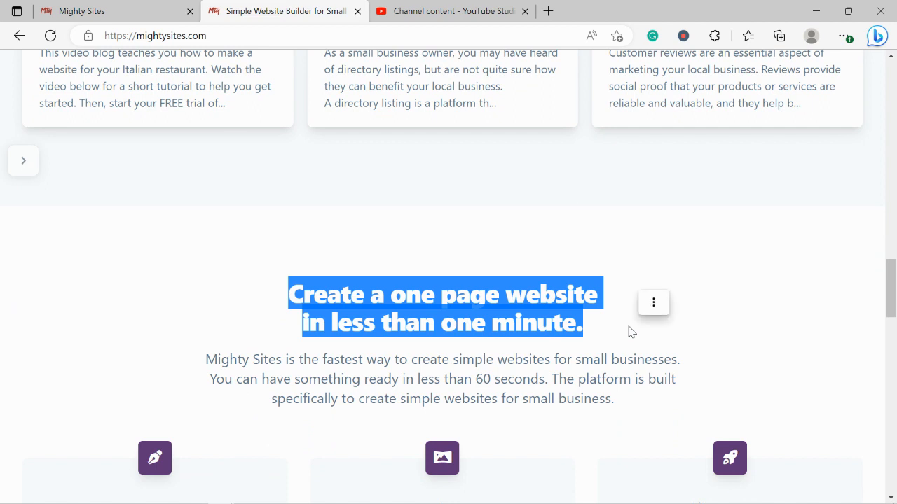
Step: Highlight the 'Instant templates for hundreds of markets' heading, then switch to the site-creation tab
scroll(629, 331, down, 2)
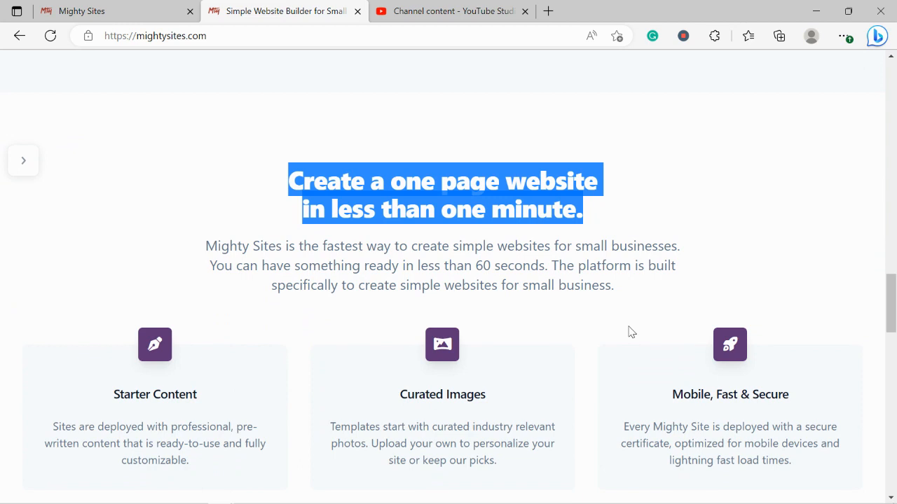
scroll(629, 331, down, 4)
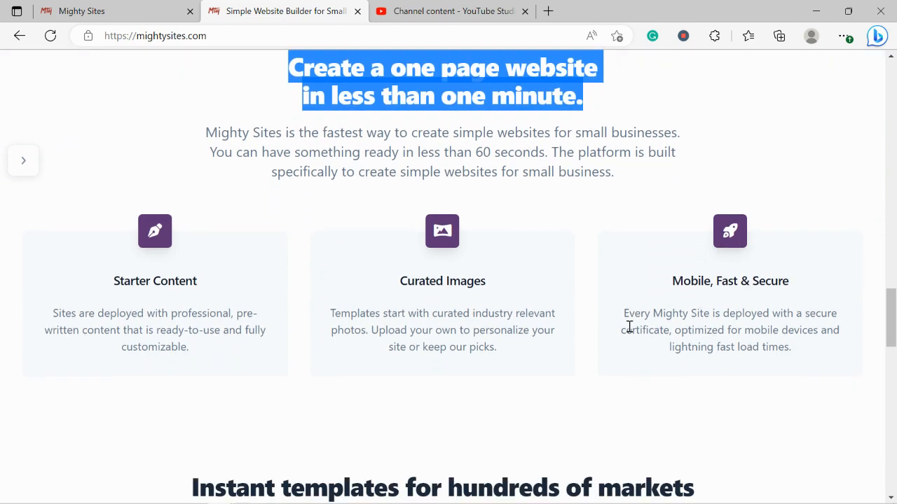
triple_click(466, 376)
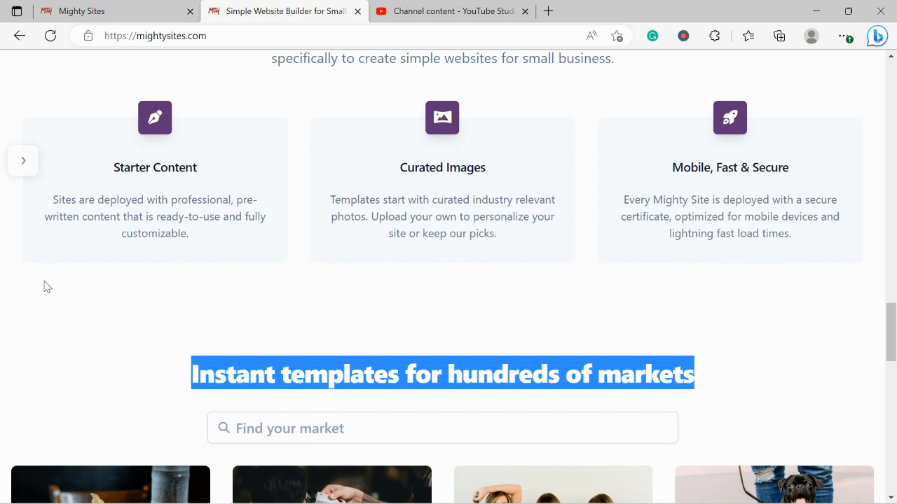
click(100, 9)
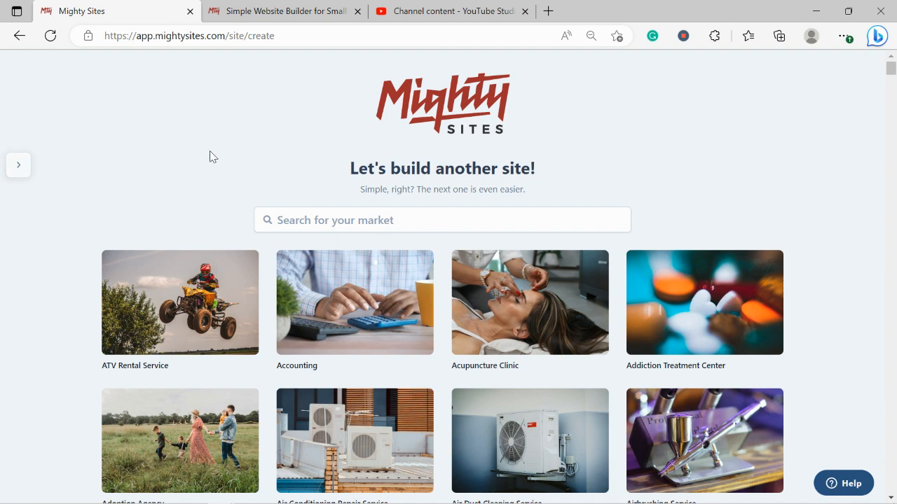
Step: Search the template gallery for 'even' and pick the Event Management Company template
scroll(155, 169, down, 4)
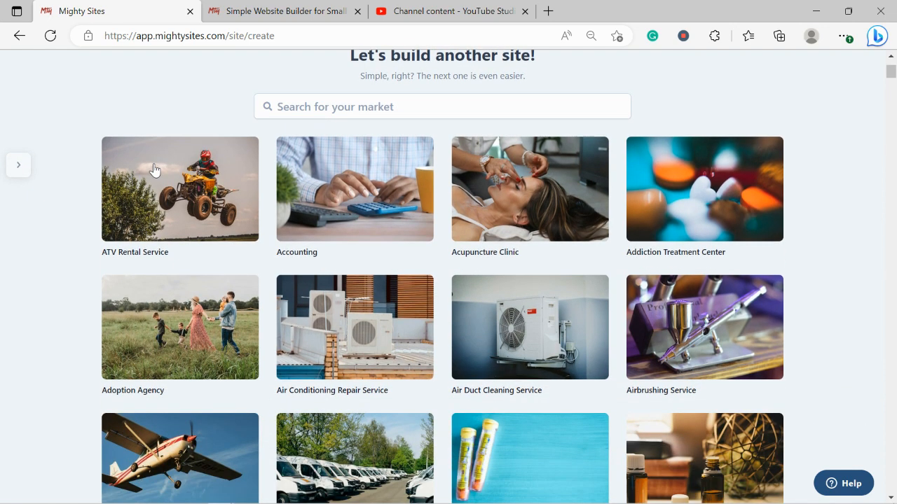
scroll(154, 170, down, 3)
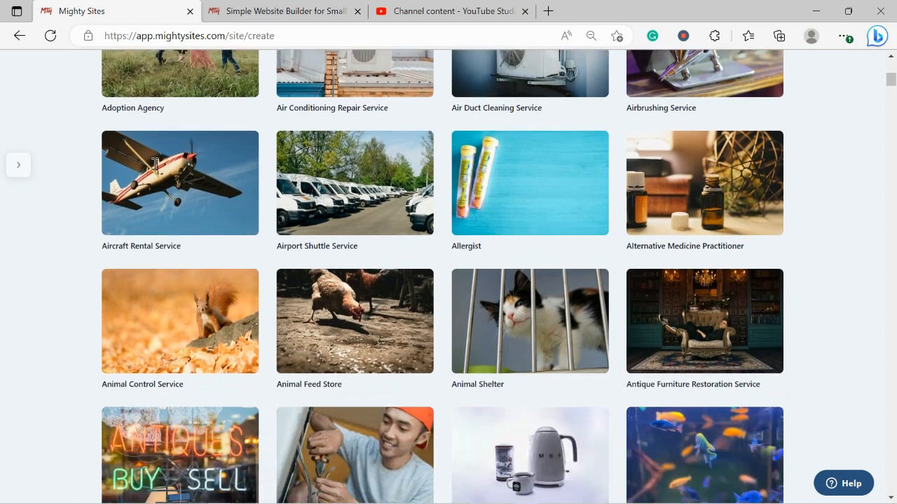
scroll(154, 170, down, 4)
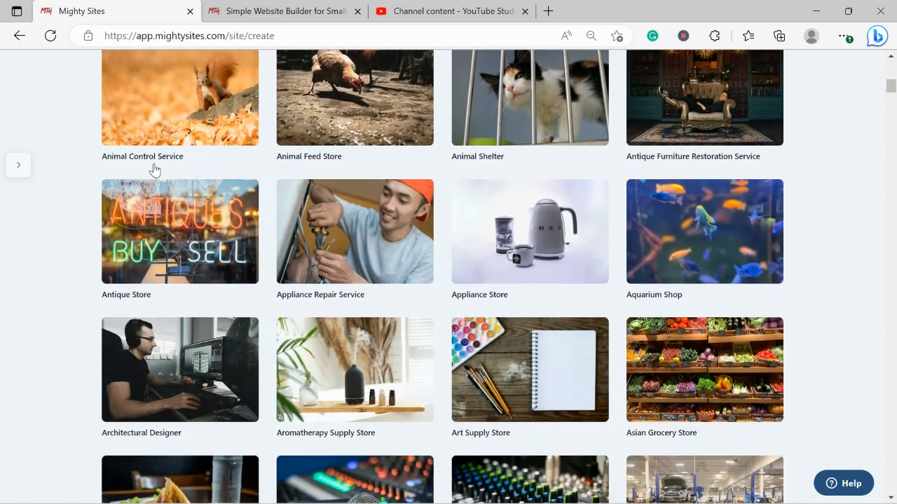
scroll(154, 170, down, 2)
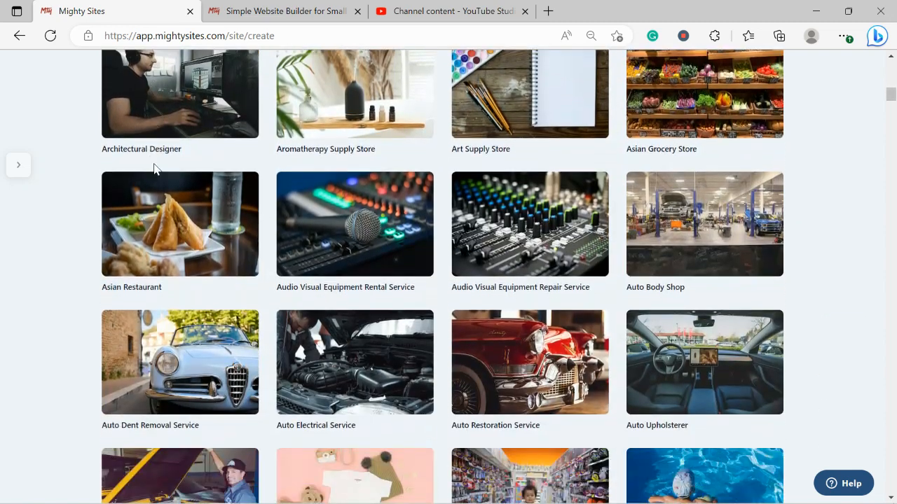
scroll(154, 169, down, 2)
scroll(155, 170, down, 1)
scroll(155, 171, up, 4)
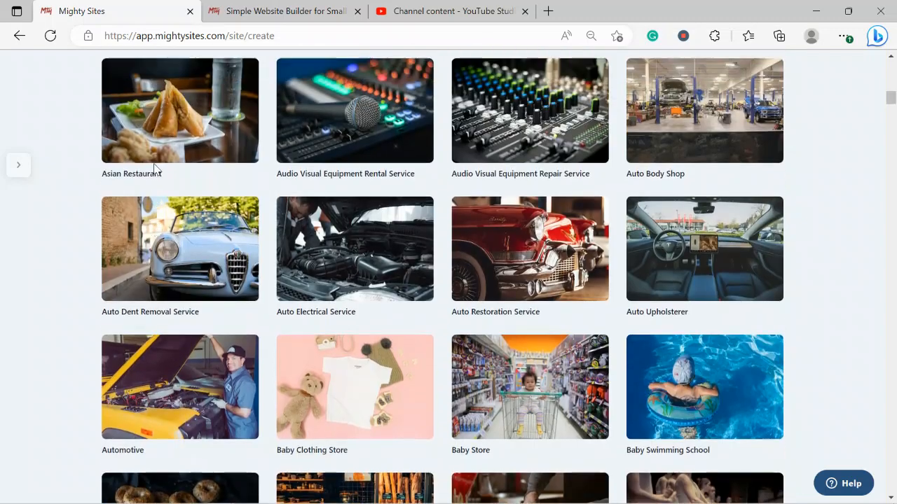
scroll(155, 170, up, 8)
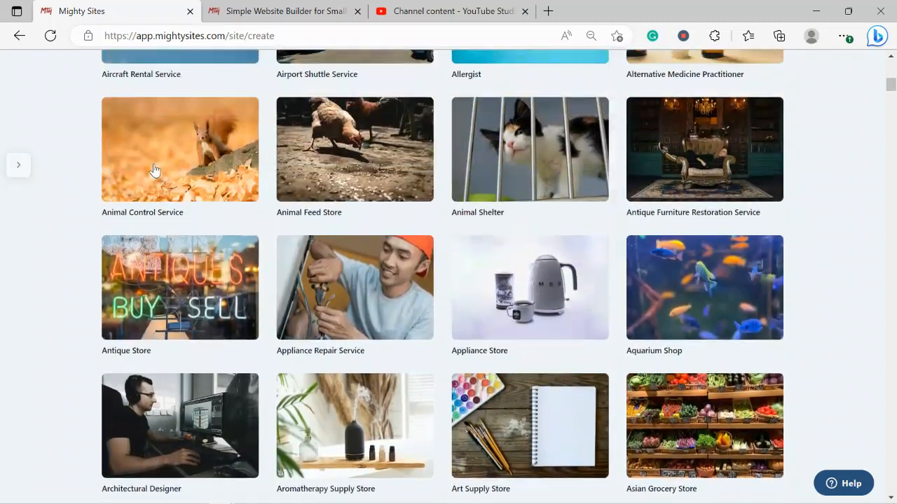
scroll(155, 170, up, 3)
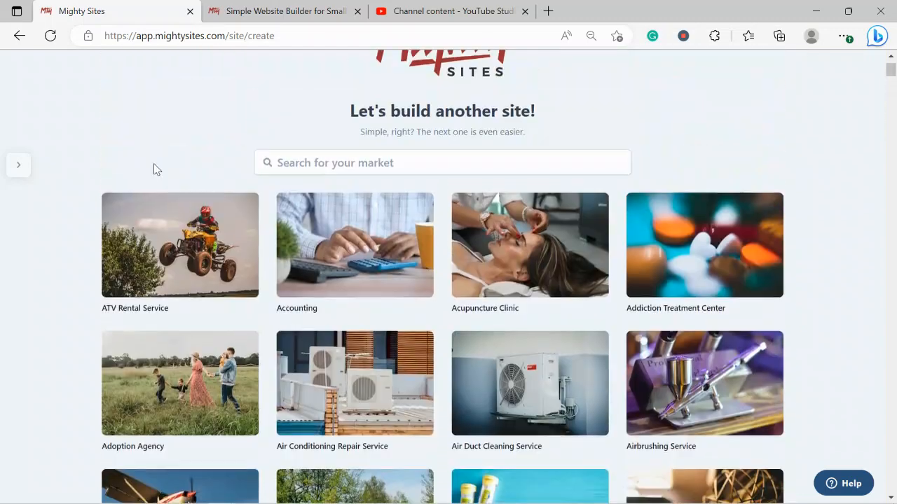
click(326, 161)
text(even)
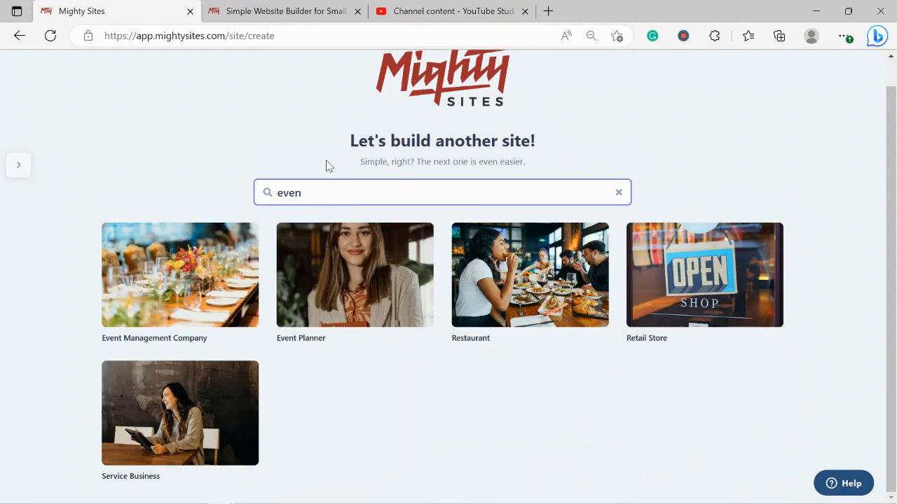
click(133, 248)
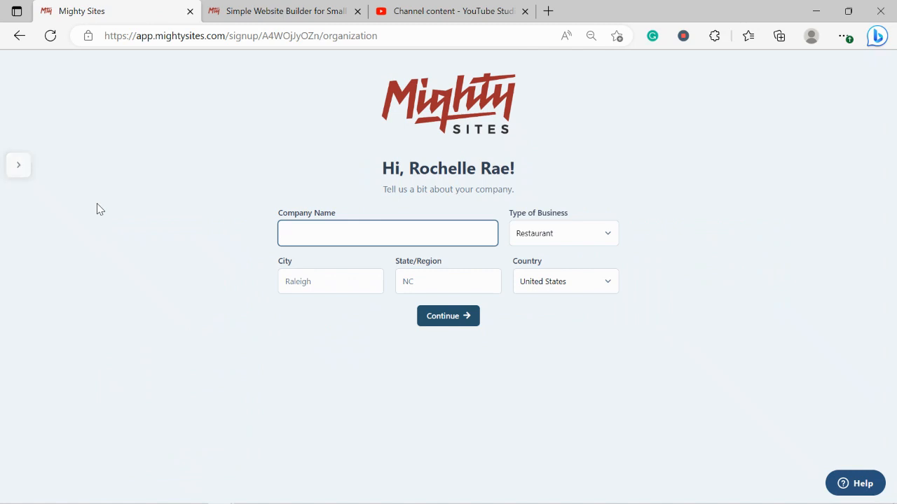
Step: Enter company name Rochelle's Events, city Denver and state Colorado
text(Rochelle's)
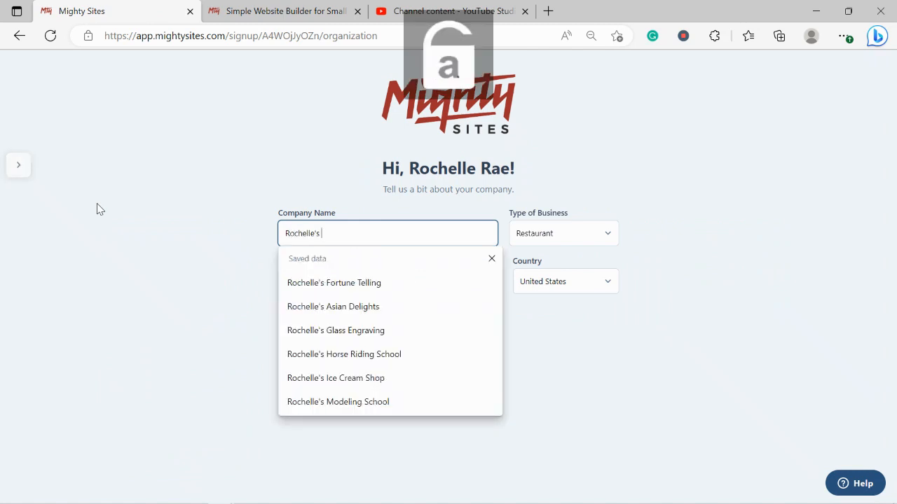
text( Events)
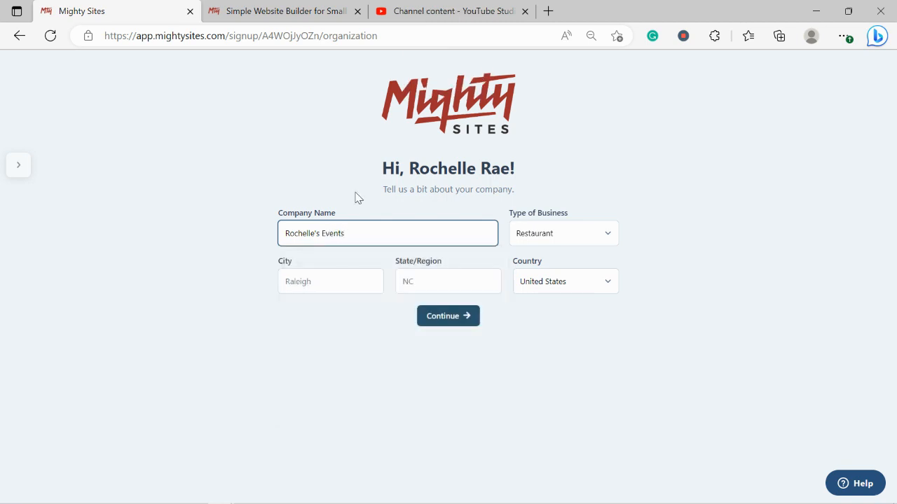
click(328, 281)
text(Denver)
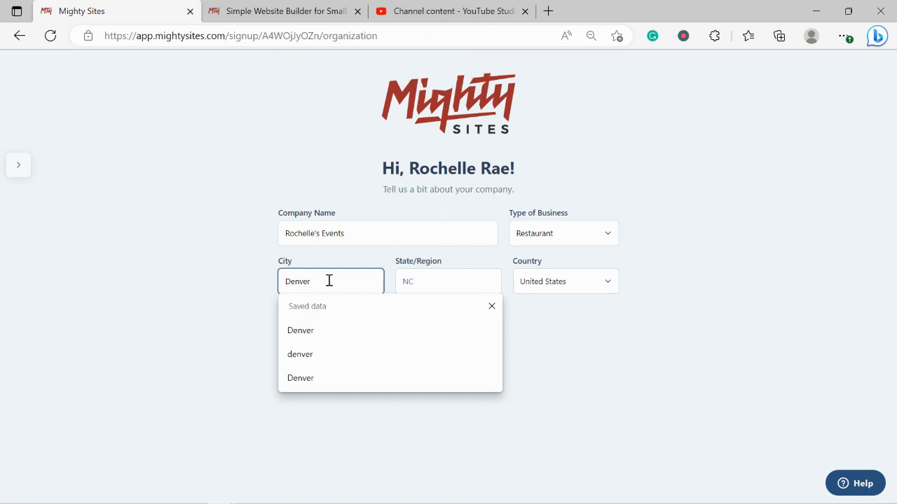
click(441, 284)
text(Colorado)
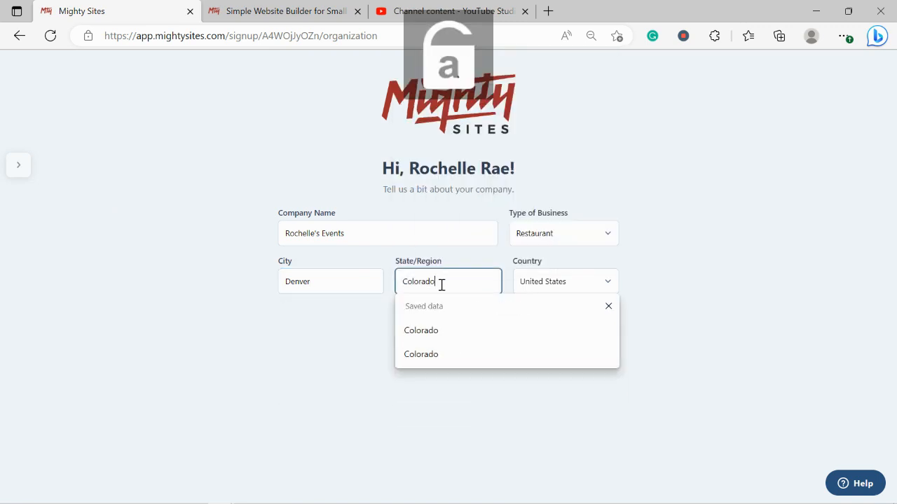
key(Escape)
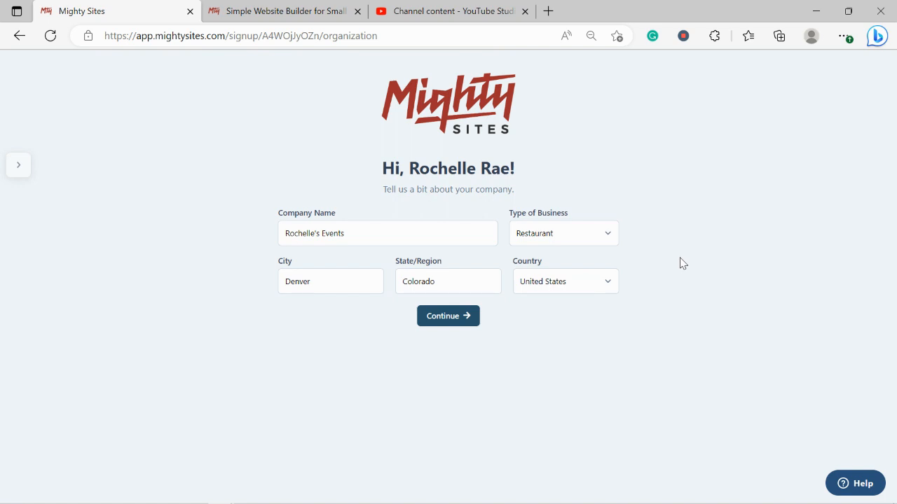
Step: Choose Service as the business type and submit the company details
click(596, 241)
click(565, 276)
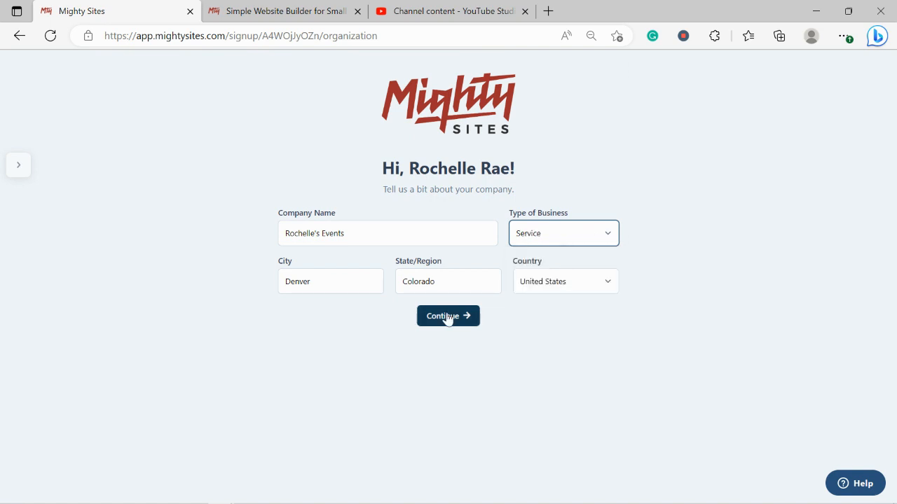
click(447, 318)
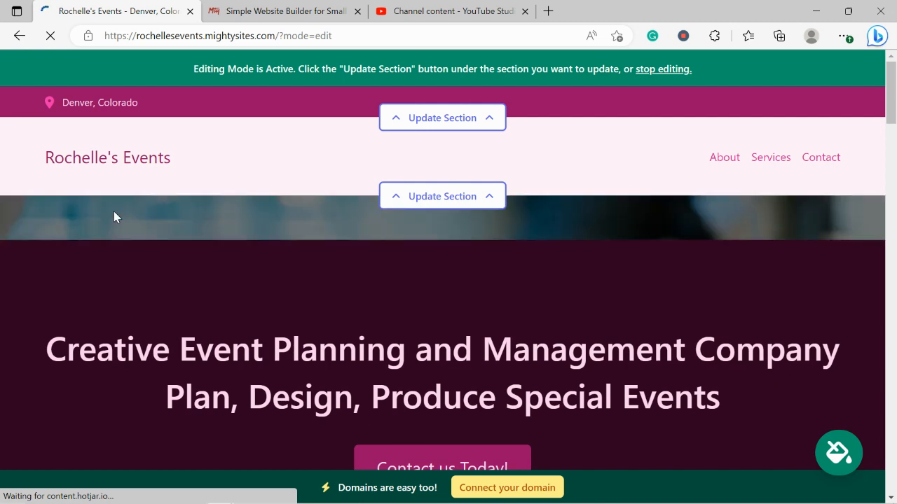
scroll(113, 211, down, 1)
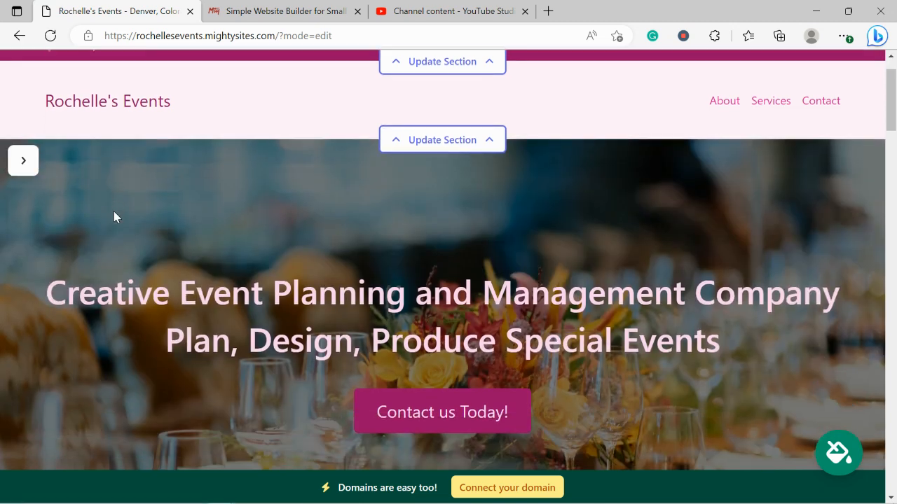
scroll(114, 212, up, 1)
scroll(113, 212, down, 1)
scroll(113, 217, down, 6)
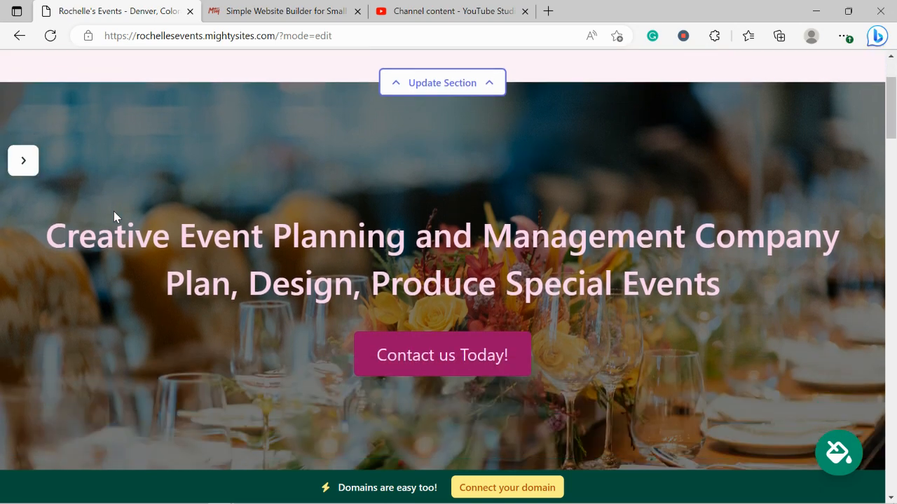
scroll(114, 212, down, 7)
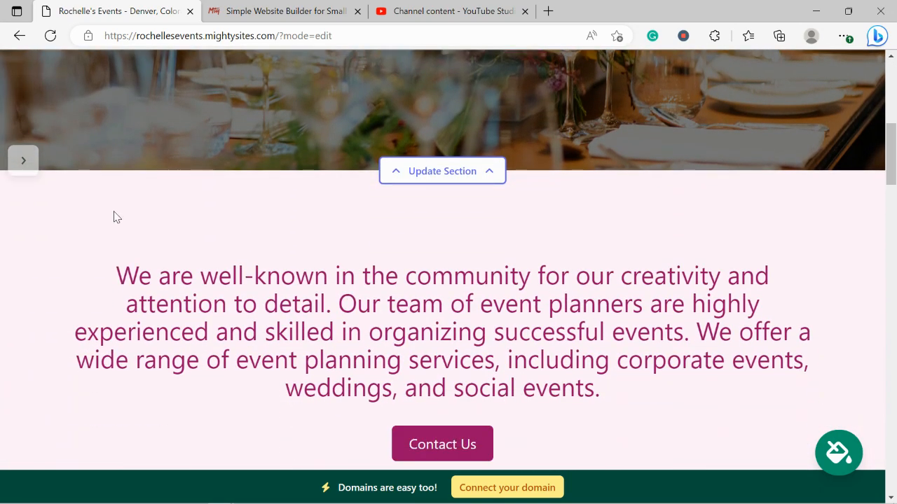
scroll(116, 217, down, 3)
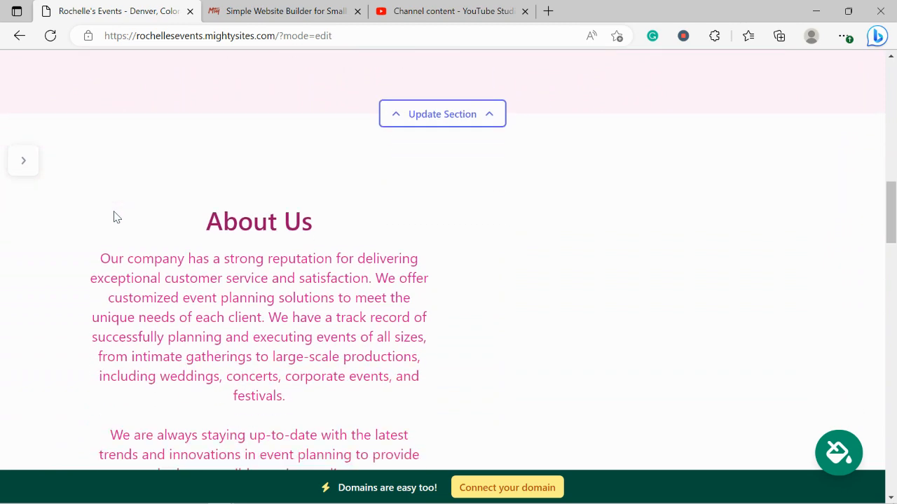
drag(201, 156, 415, 454)
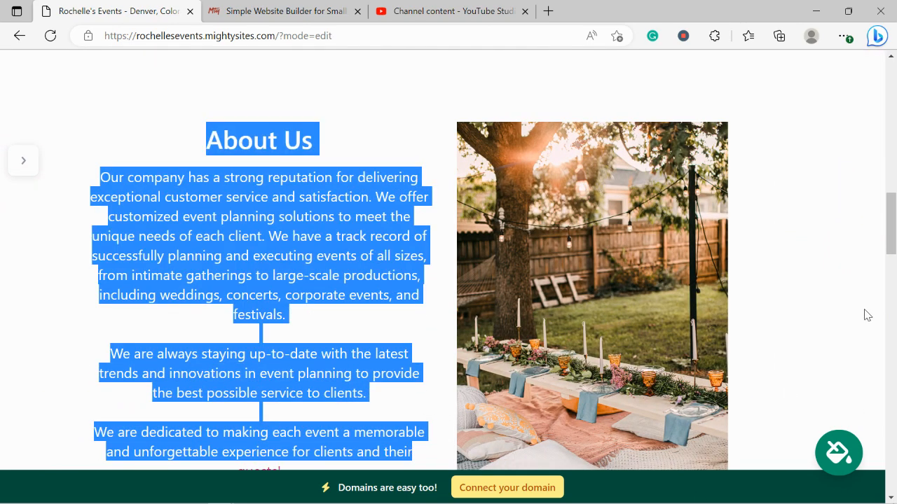
scroll(865, 315, down, 4)
scroll(867, 315, down, 8)
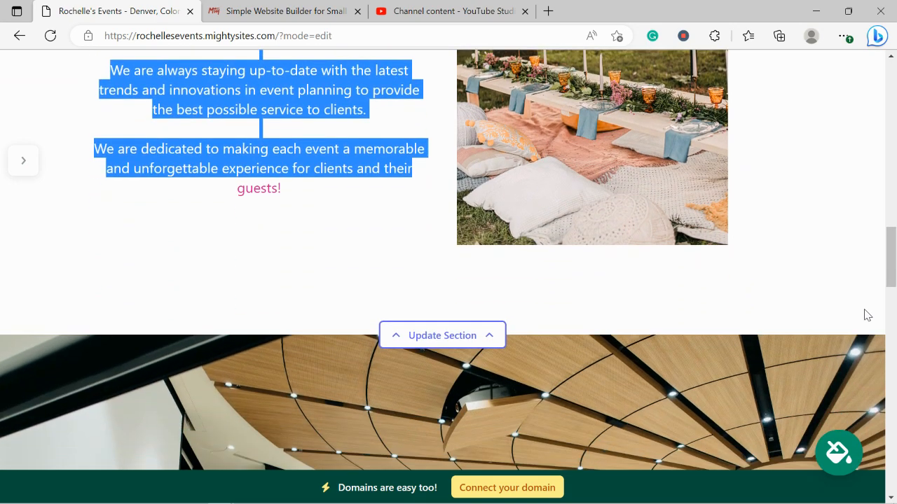
scroll(863, 315, up, 1)
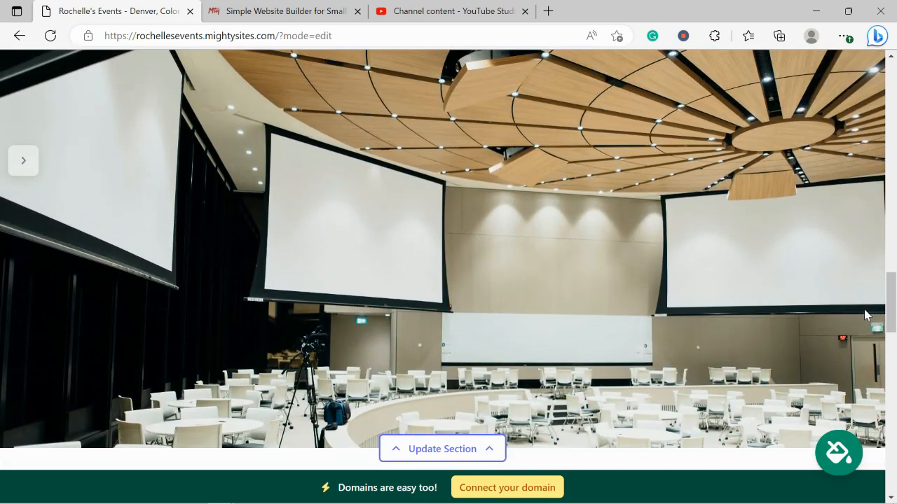
scroll(564, 240, down, 4)
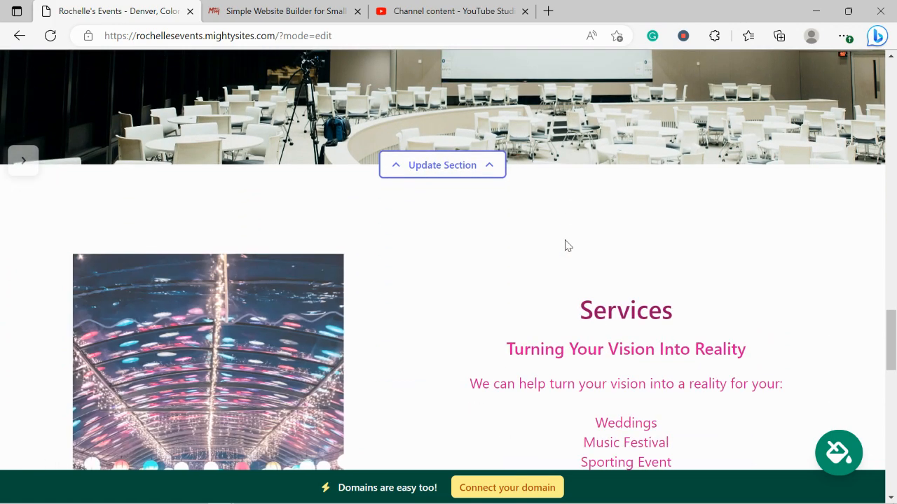
scroll(565, 241, down, 2)
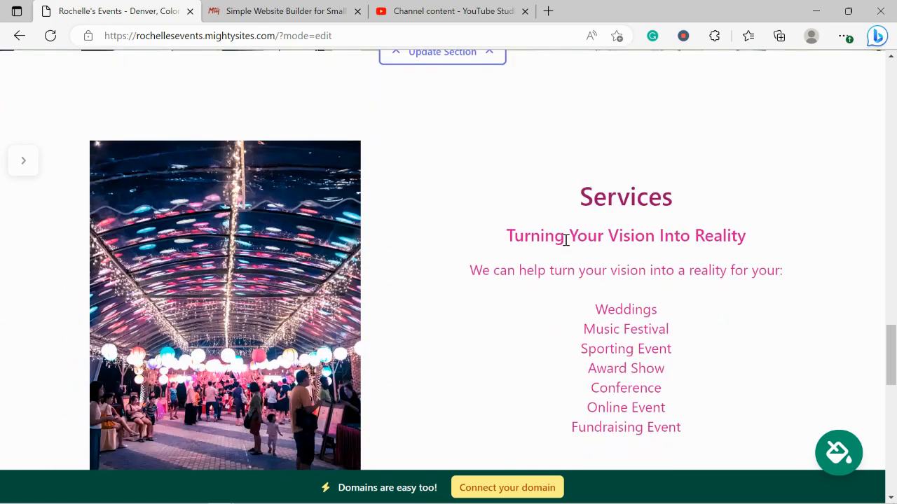
scroll(566, 240, down, 1)
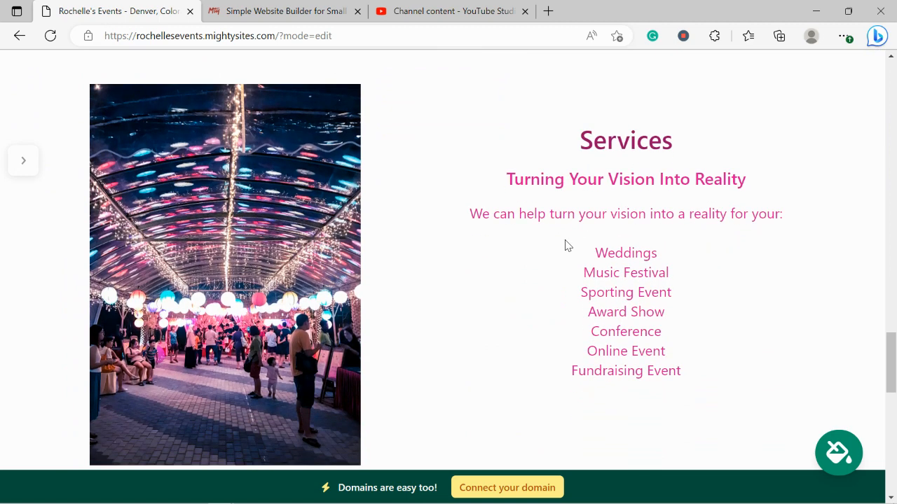
drag(477, 170, 656, 392)
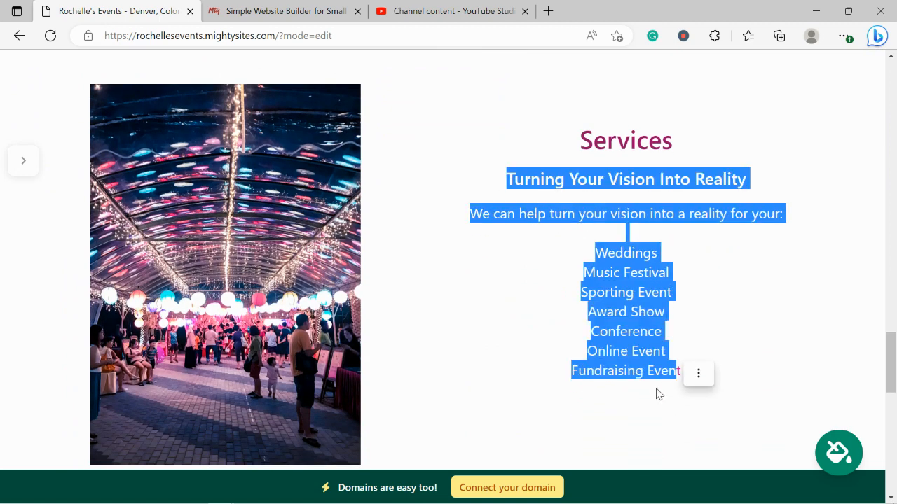
click(433, 345)
scroll(434, 348, down, 5)
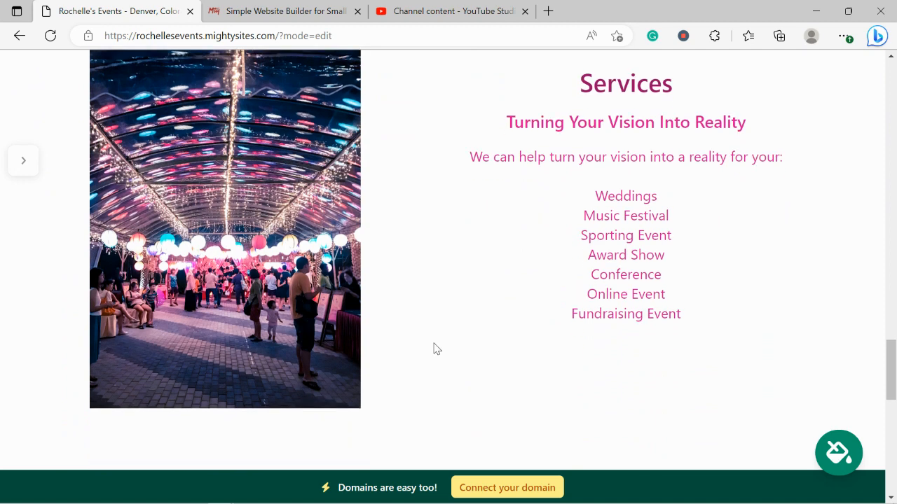
scroll(434, 349, down, 5)
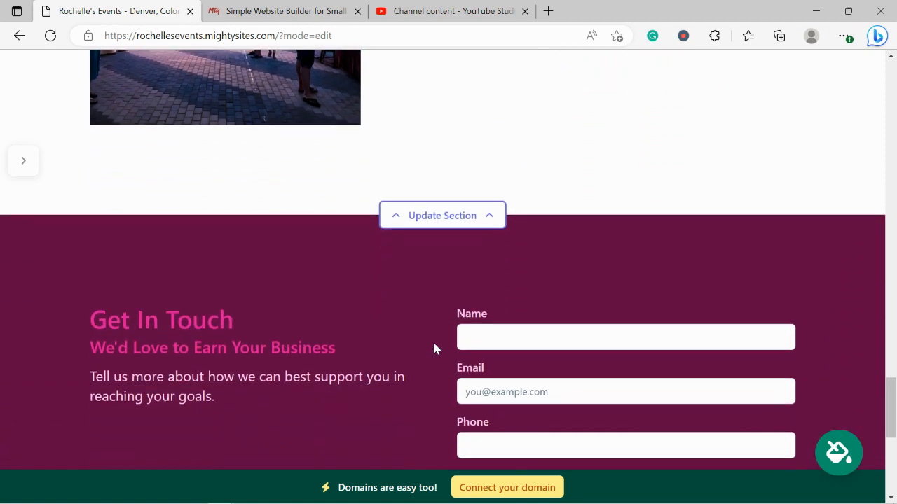
scroll(434, 348, up, 7)
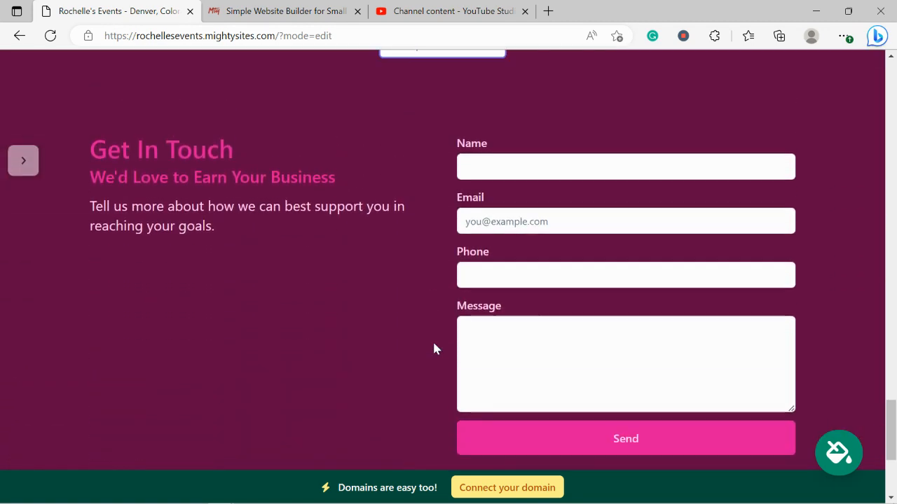
scroll(434, 348, up, 4)
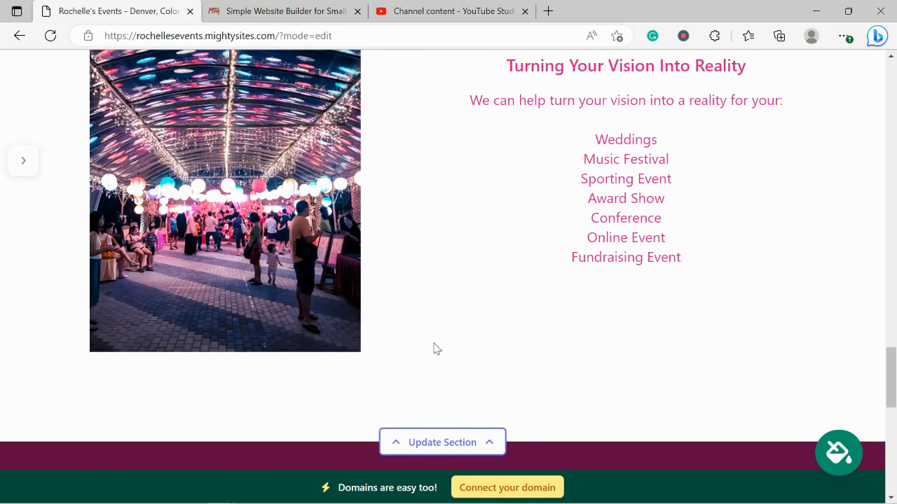
scroll(434, 348, up, 3)
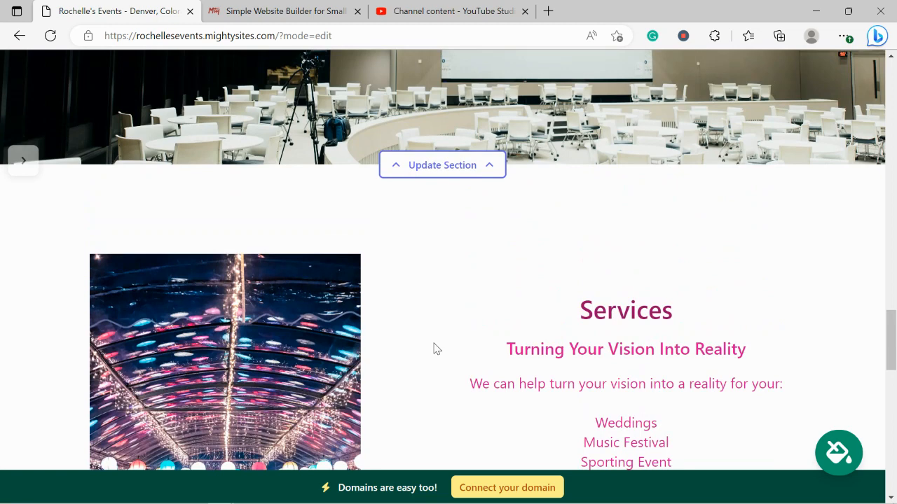
scroll(433, 349, up, 6)
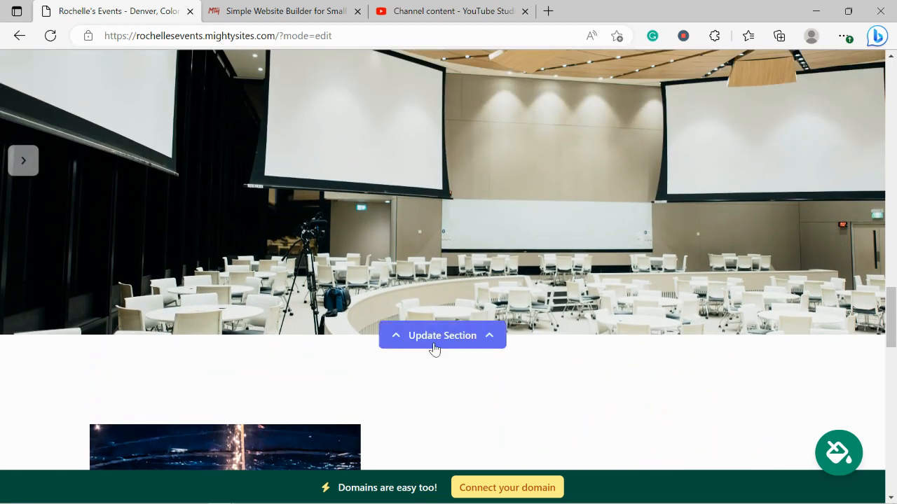
scroll(434, 348, up, 4)
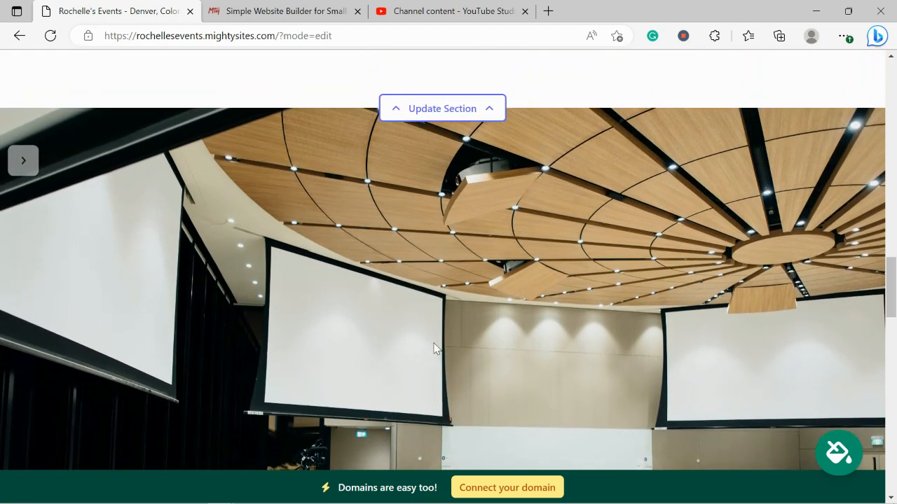
scroll(434, 349, up, 7)
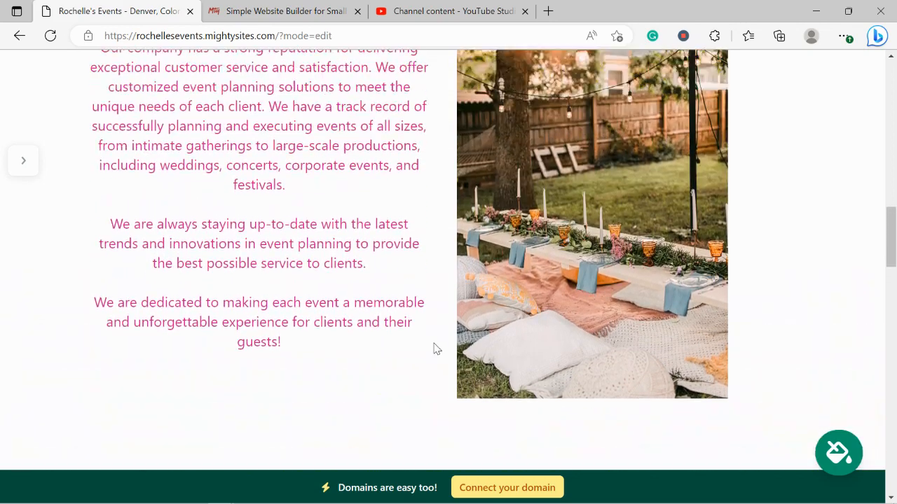
scroll(434, 348, up, 8)
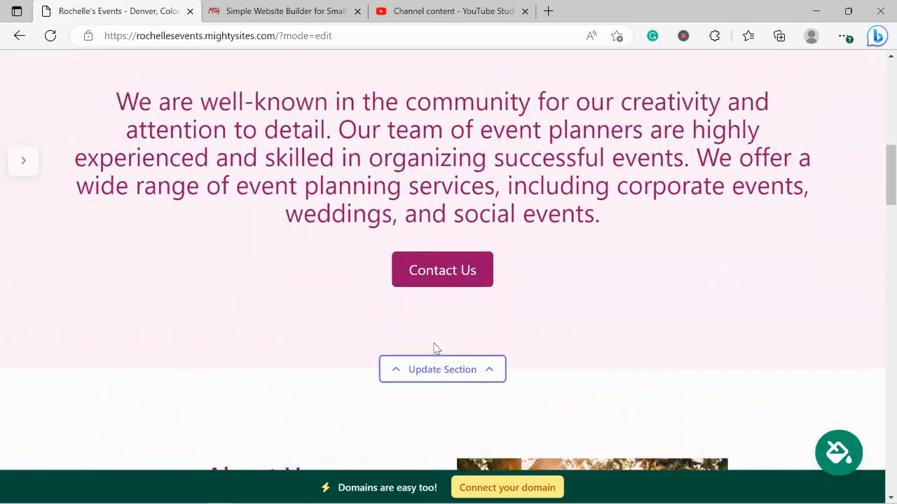
scroll(434, 343, up, 8)
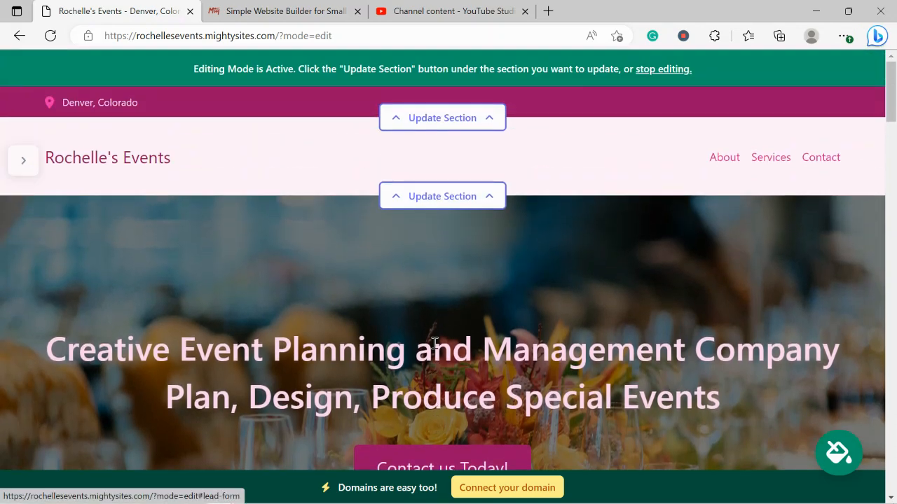
Step: Enter the organization email, show it in the top bar, and fill in the phone number
click(470, 116)
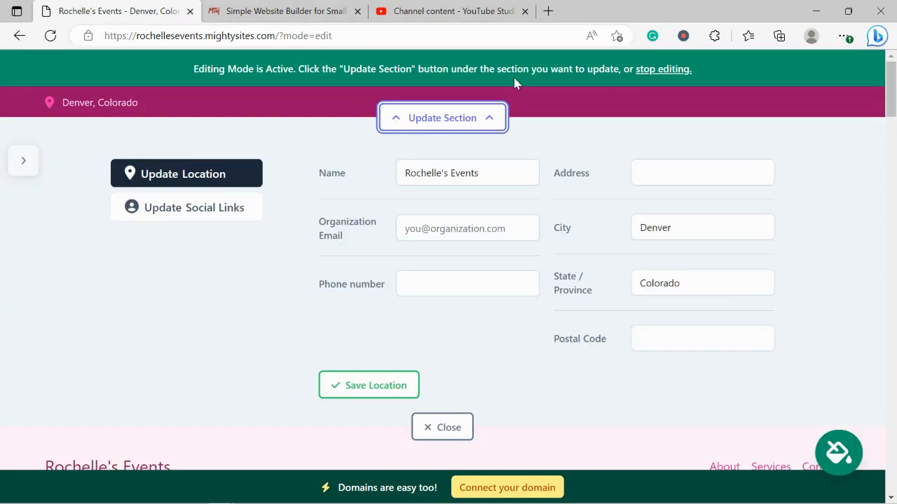
click(496, 229)
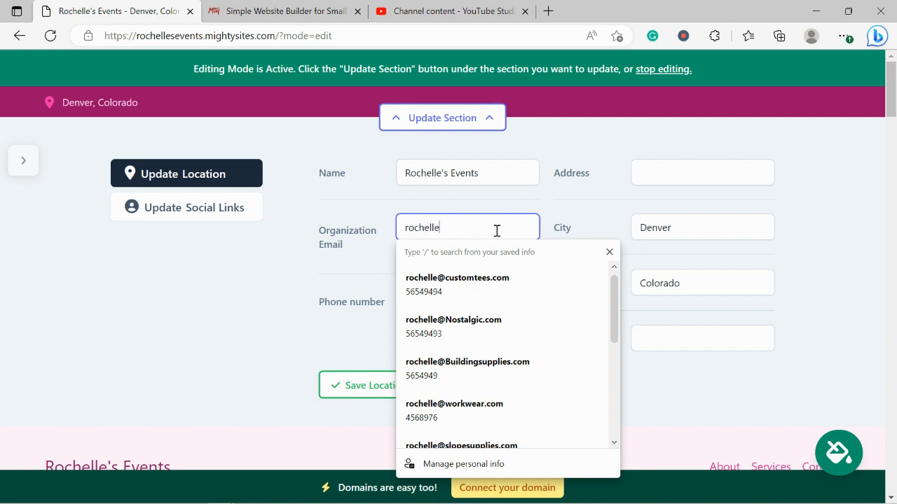
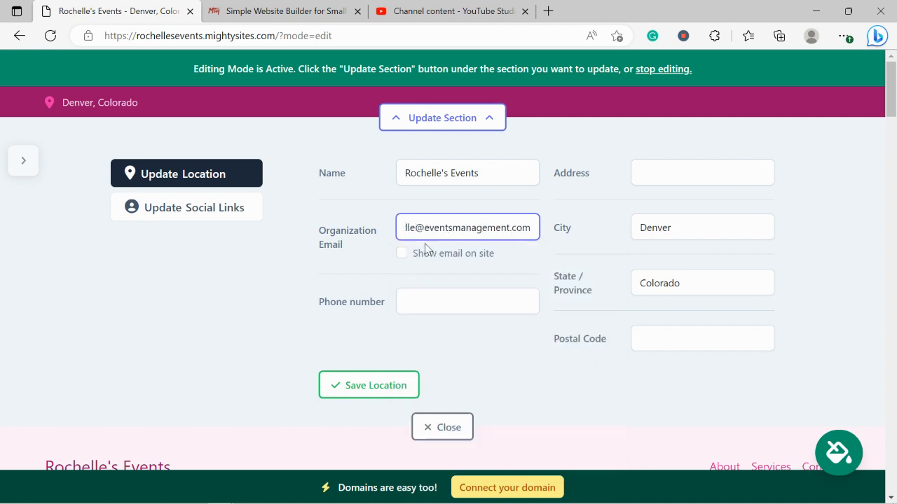
click(402, 254)
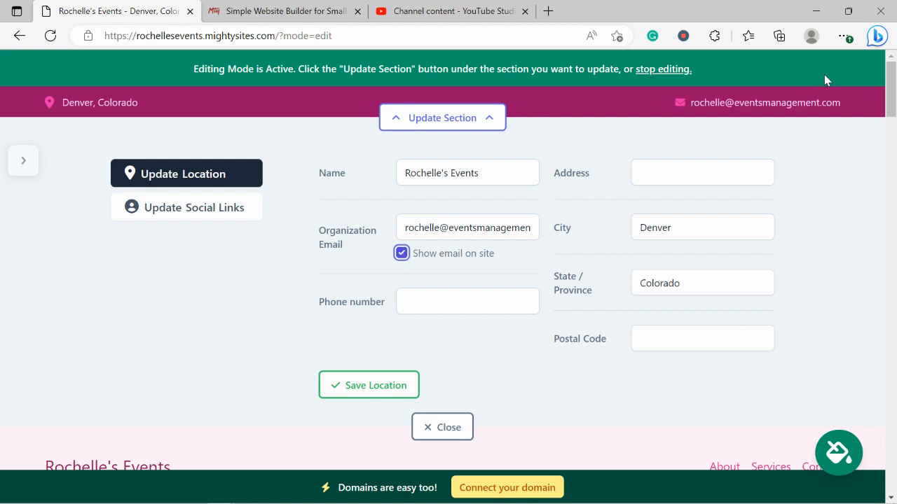
click(438, 297)
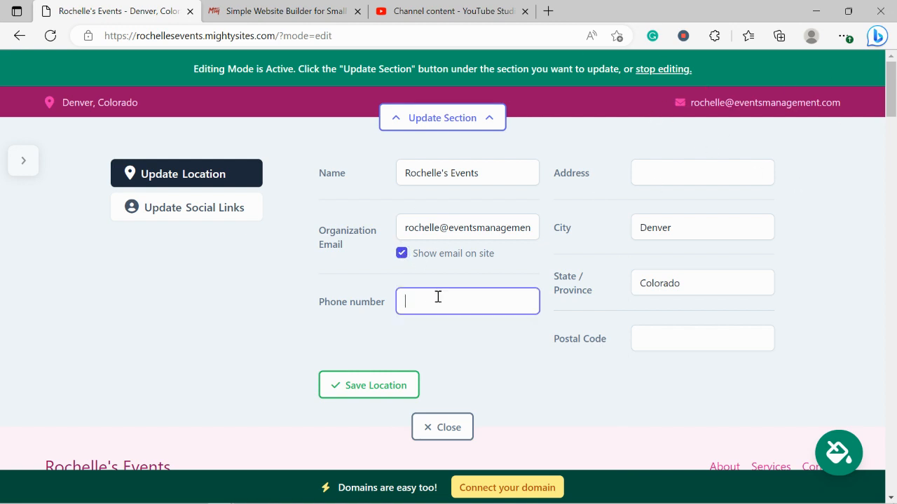
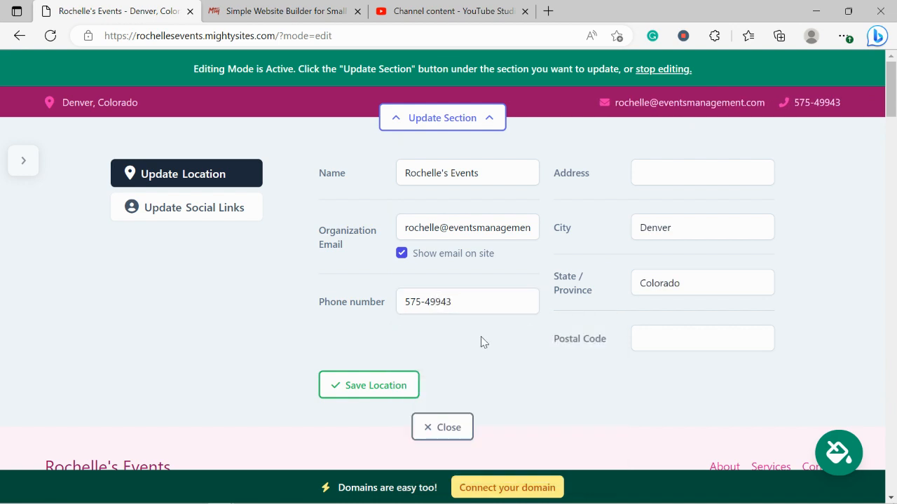
key(ctrl+a)
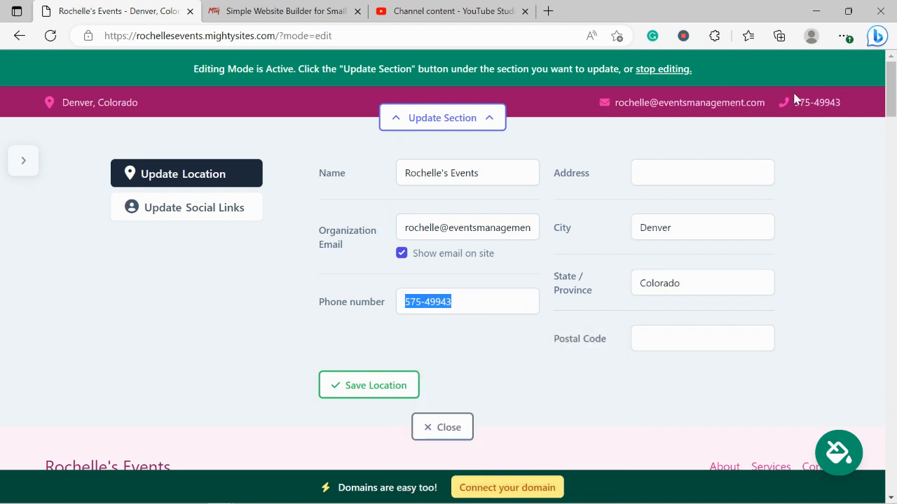
Step: Enter the street address, let city and state autofill, add the postal code, and save the location
click(690, 169)
key(Caps_Lock)
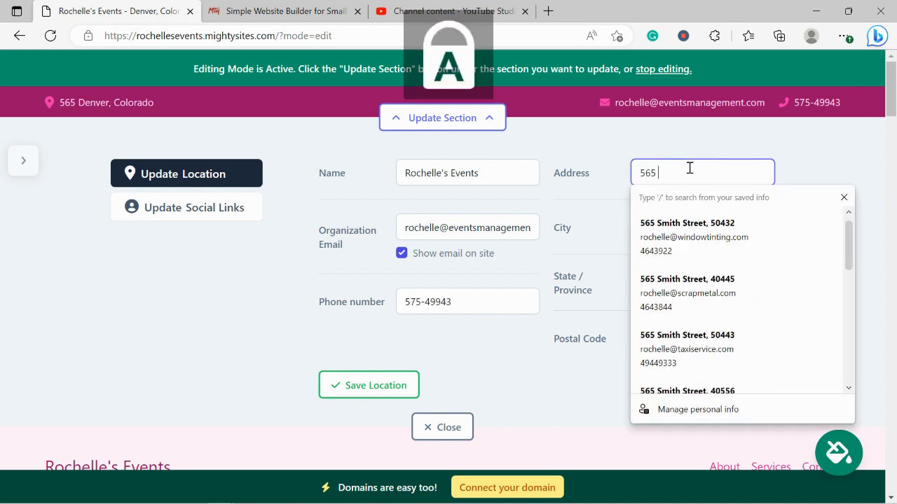
key(Caps_Lock)
key(Caps_Lock)
key(Caps_Lock)
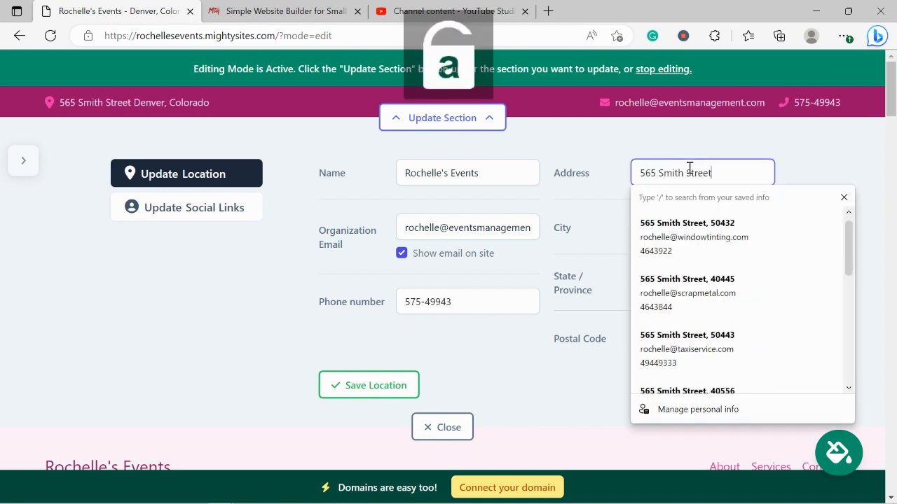
click(677, 360)
click(715, 336)
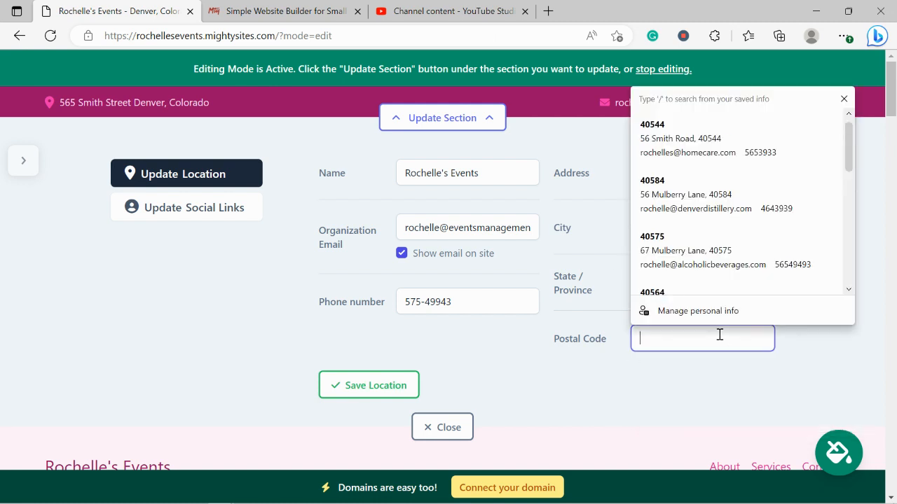
text(50474)
click(376, 384)
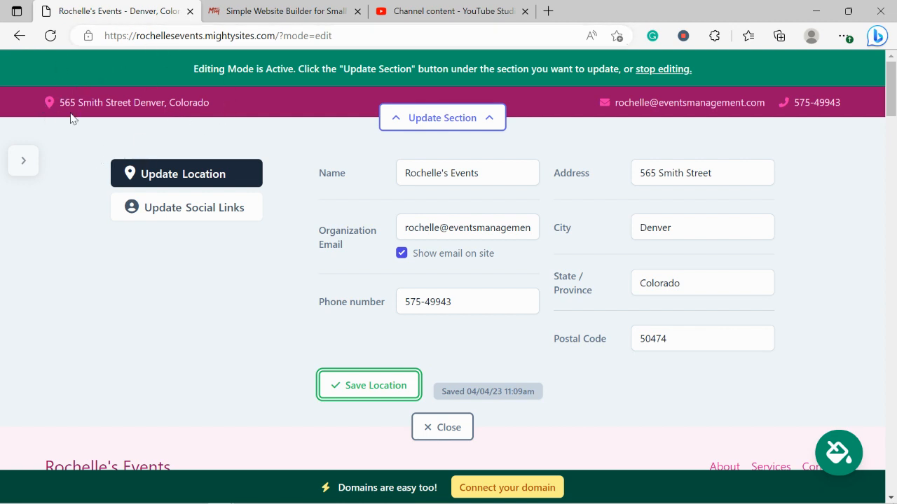
Step: Check that the top-bar address opens in Google Maps, then save the location again
click(153, 110)
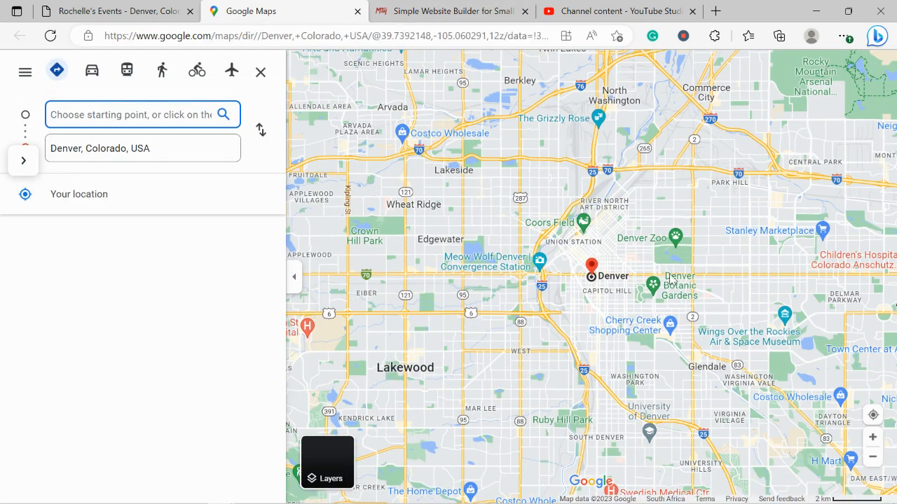
click(358, 11)
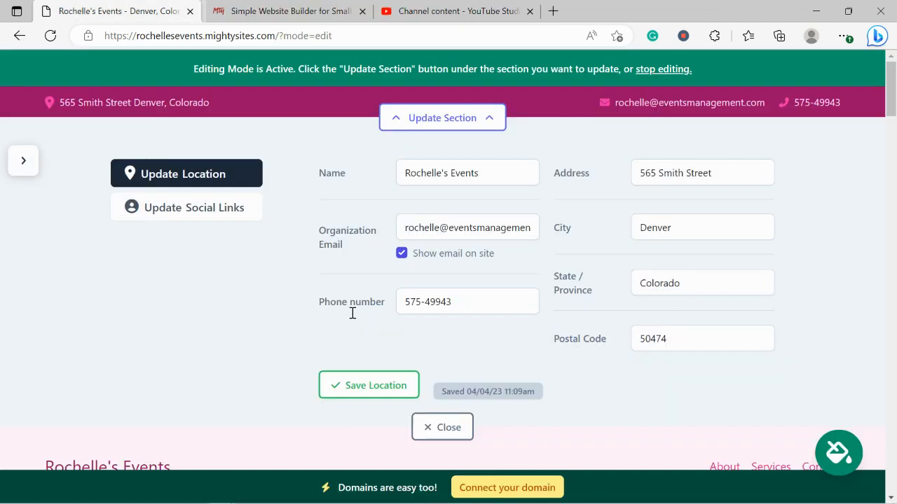
click(357, 384)
Step: Save the social links with an Instagram handle entered, then close the top-bar editor
click(214, 213)
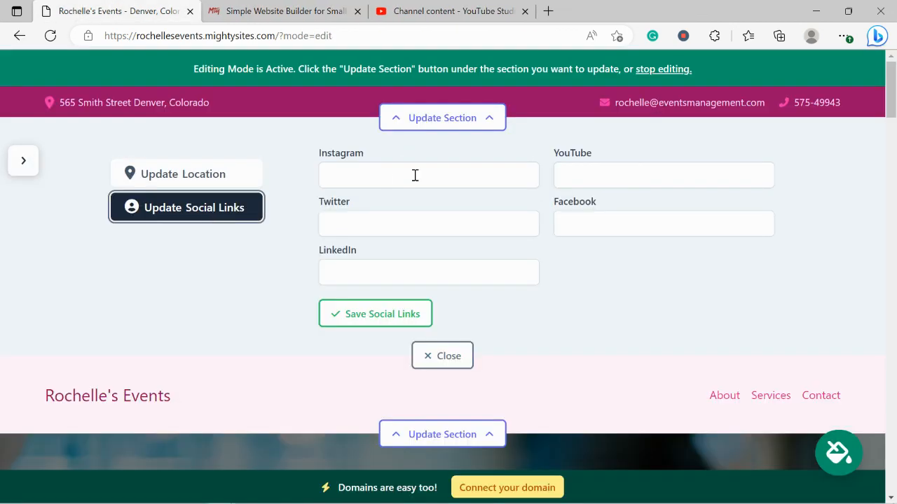
click(375, 186)
text(mightysites)
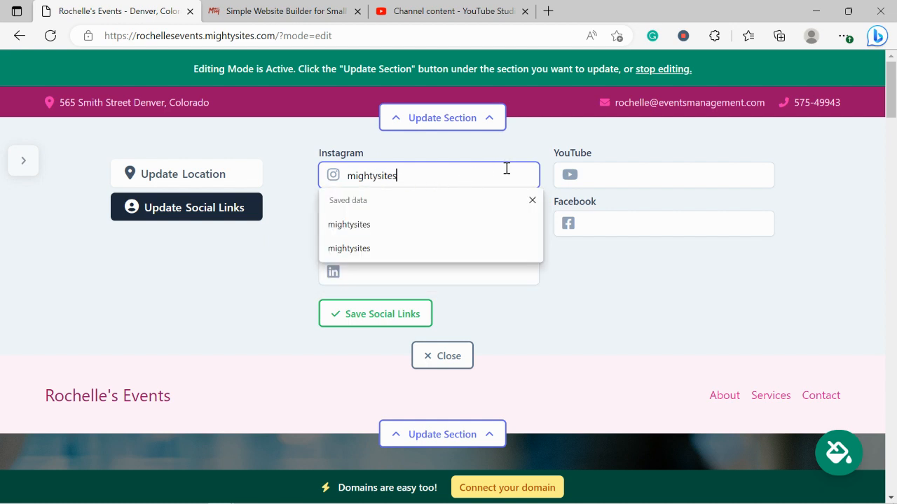
key(Return)
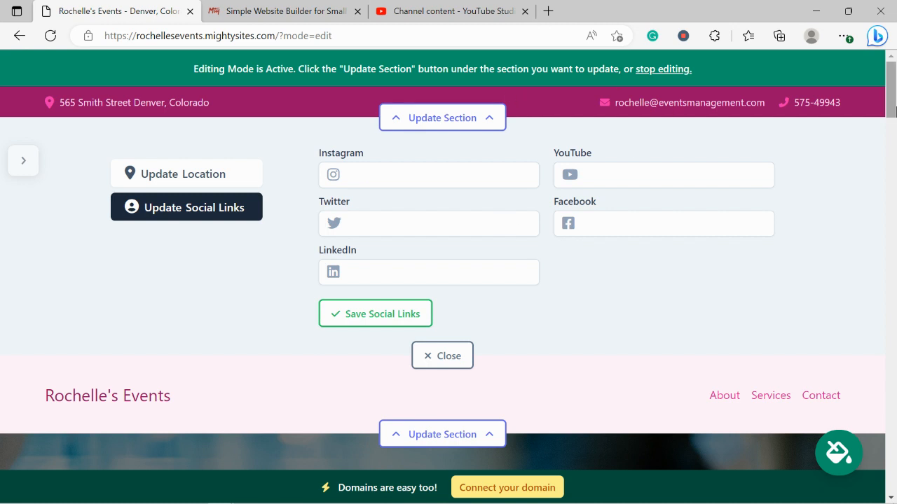
click(351, 306)
click(428, 356)
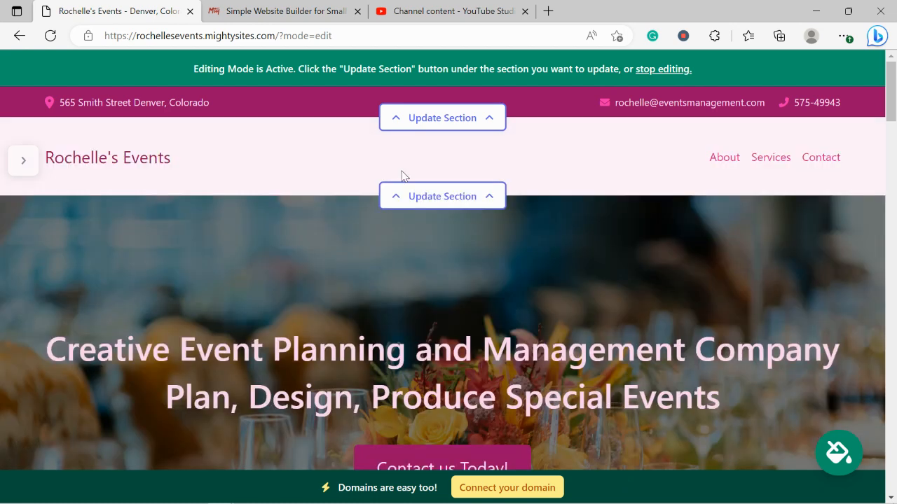
Step: Upload the Mighty Sites logo file as the header logo
click(474, 196)
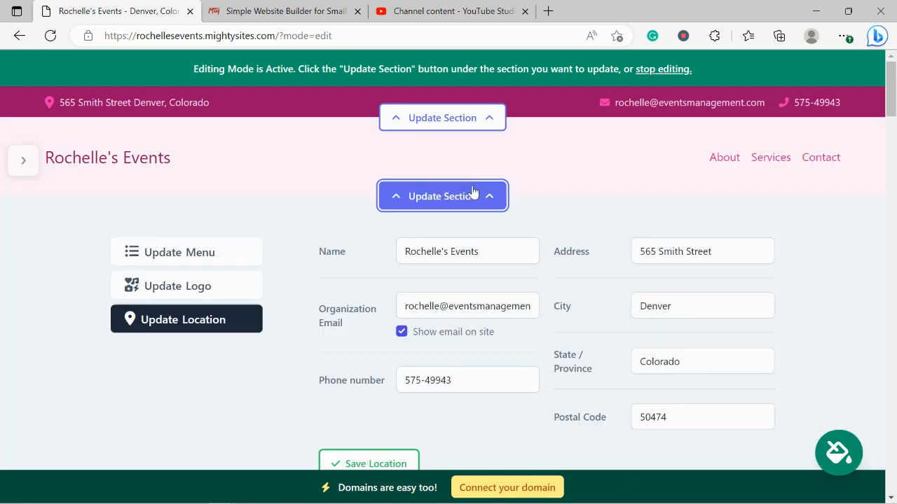
click(175, 293)
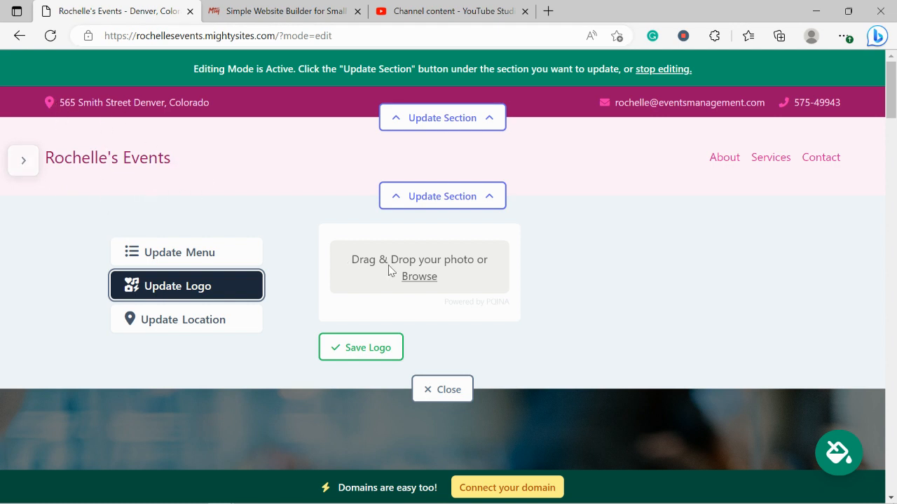
click(427, 279)
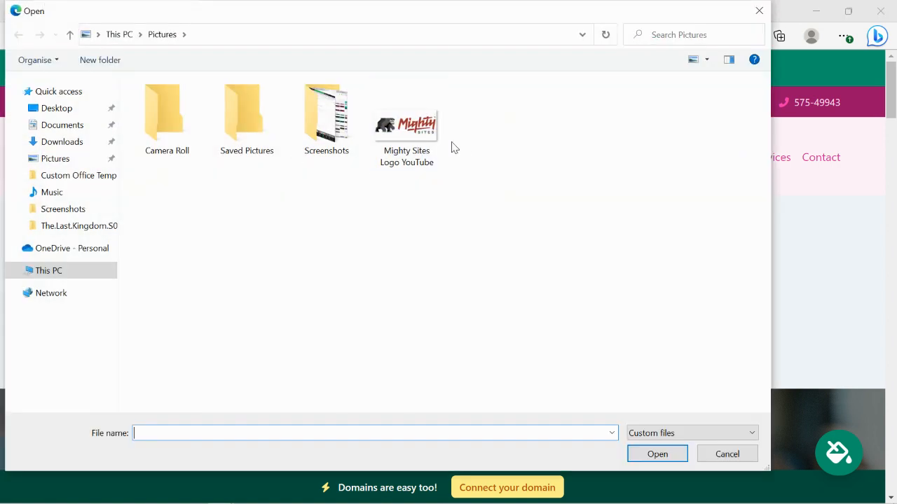
click(403, 128)
double_click(403, 128)
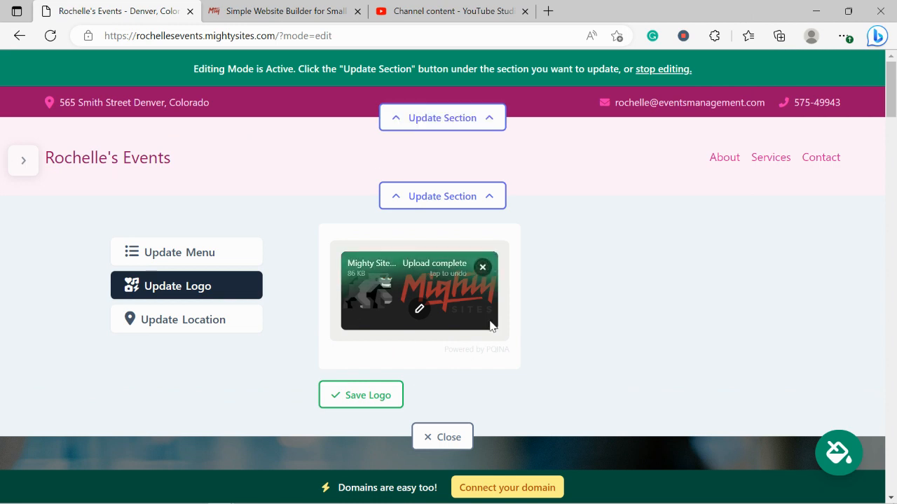
Step: Crop the empty space off the logo's top and bottom and save the new logo
click(420, 309)
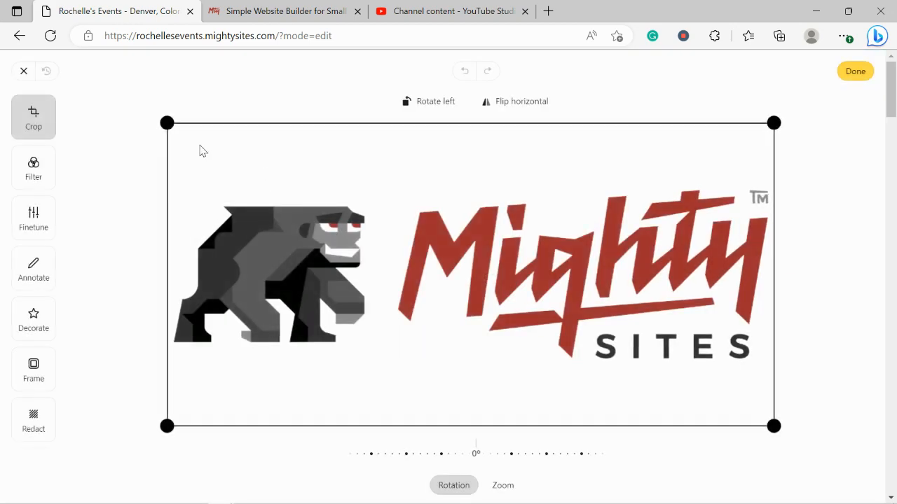
drag(155, 114, 160, 165)
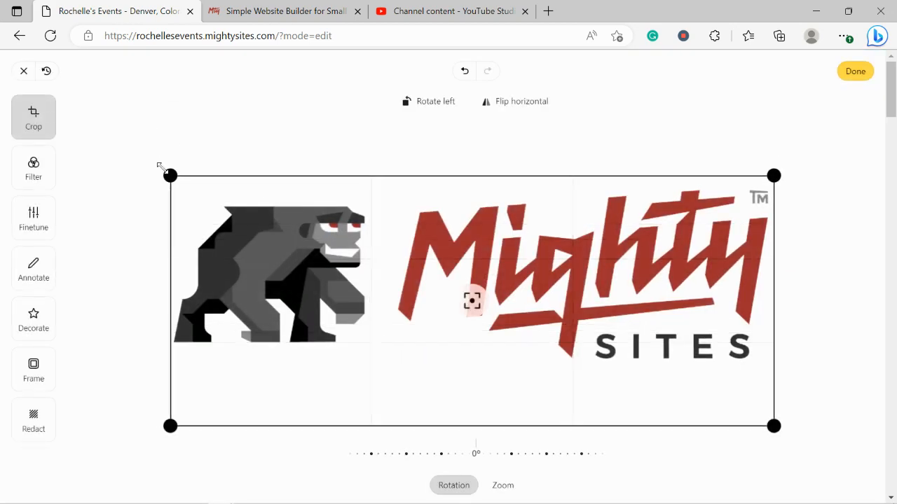
drag(168, 422, 165, 372)
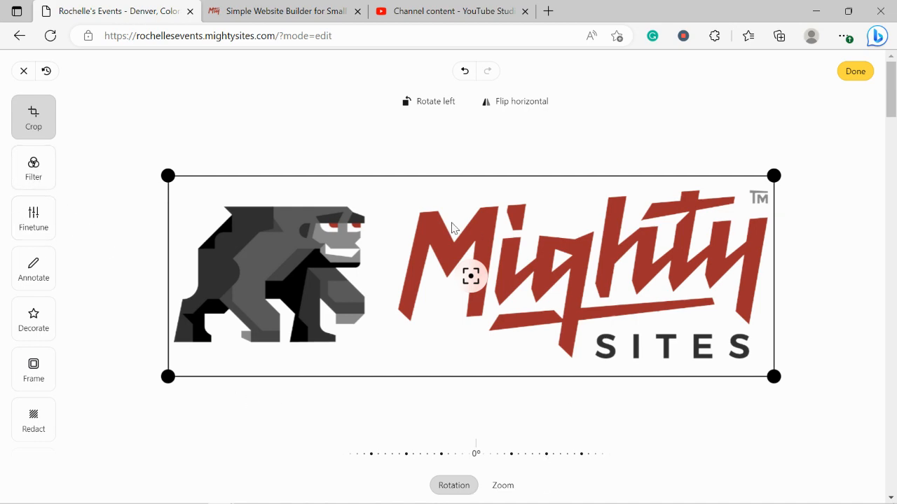
click(856, 71)
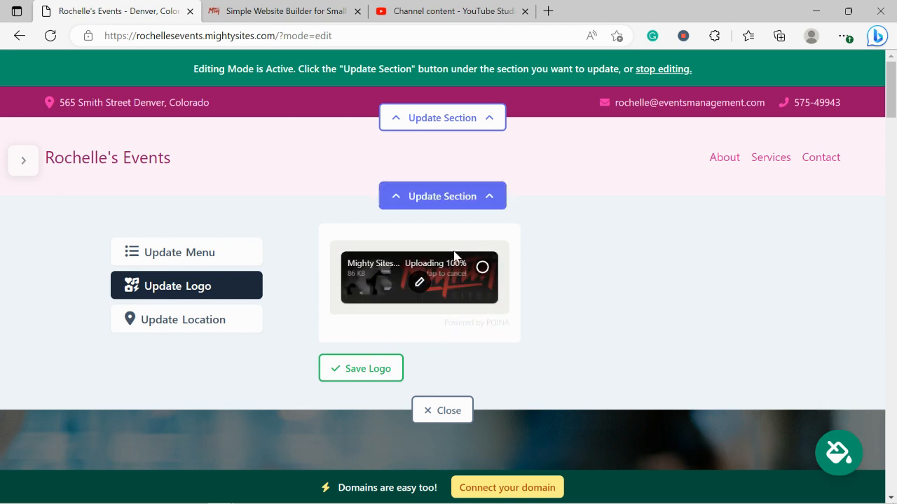
click(385, 366)
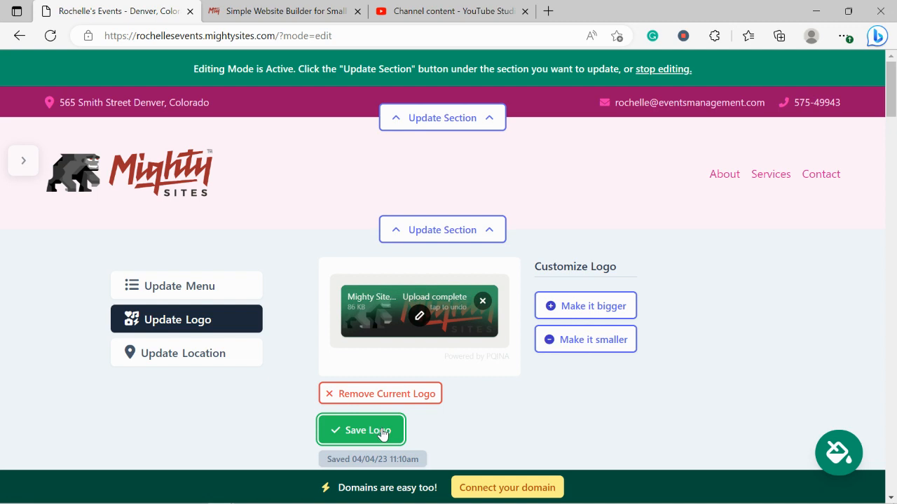
scroll(451, 440, down, 1)
click(450, 439)
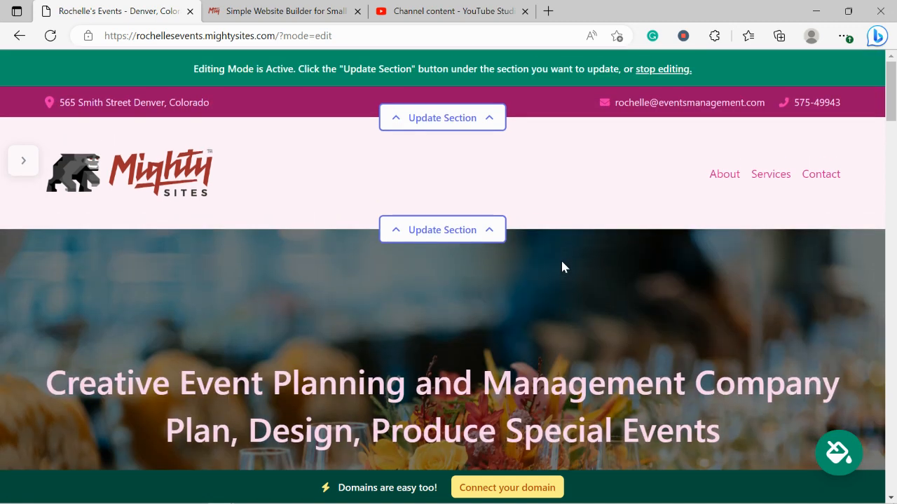
scroll(562, 262, down, 3)
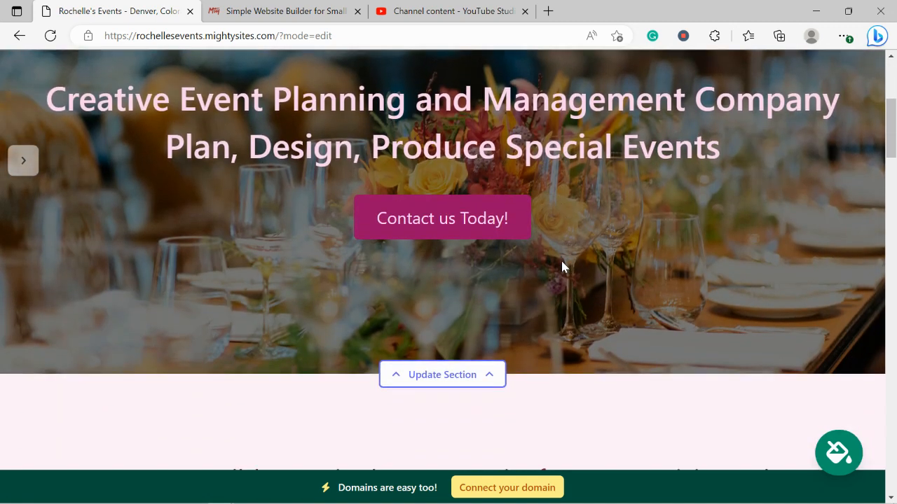
scroll(562, 266, down, 3)
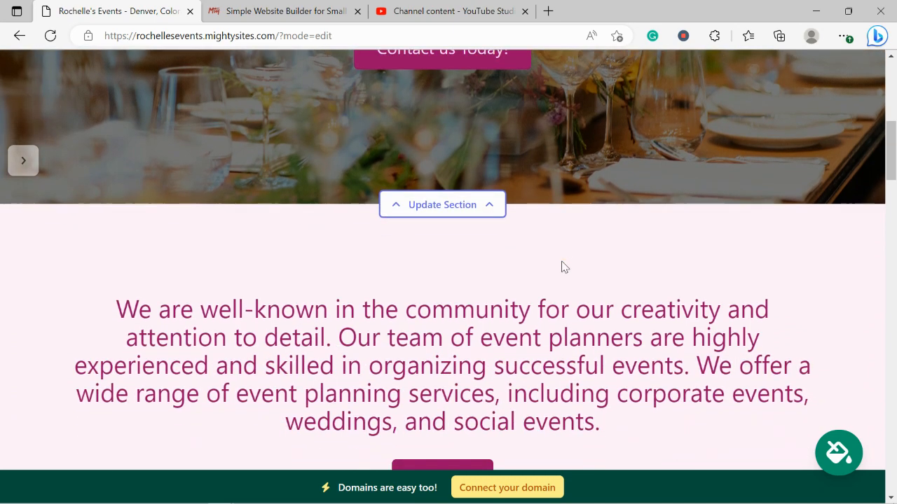
scroll(562, 263, down, 2)
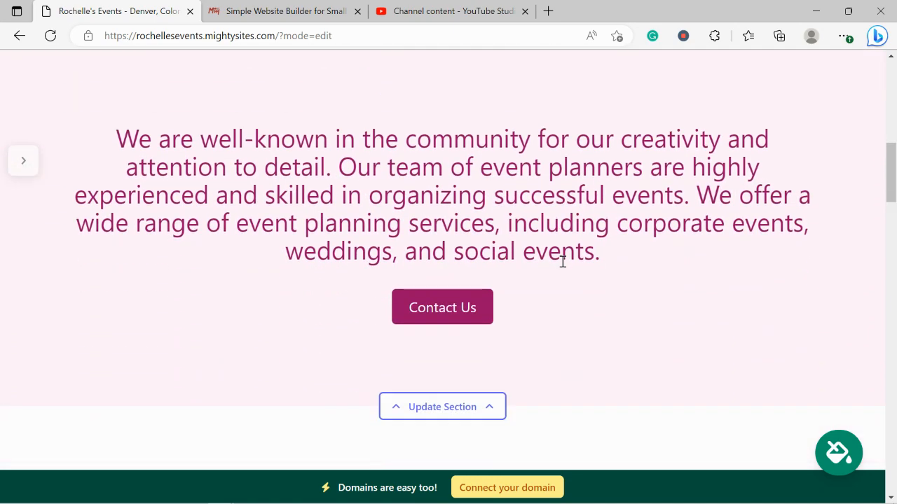
scroll(561, 262, down, 4)
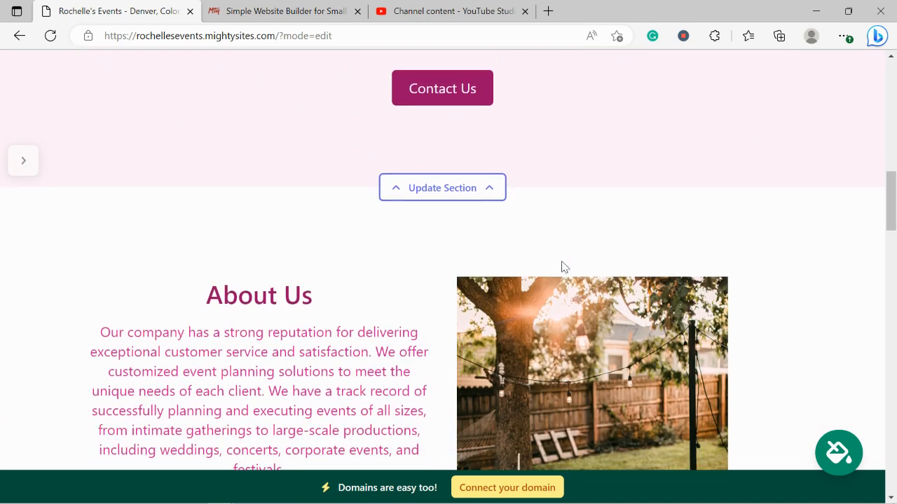
scroll(561, 266, down, 1)
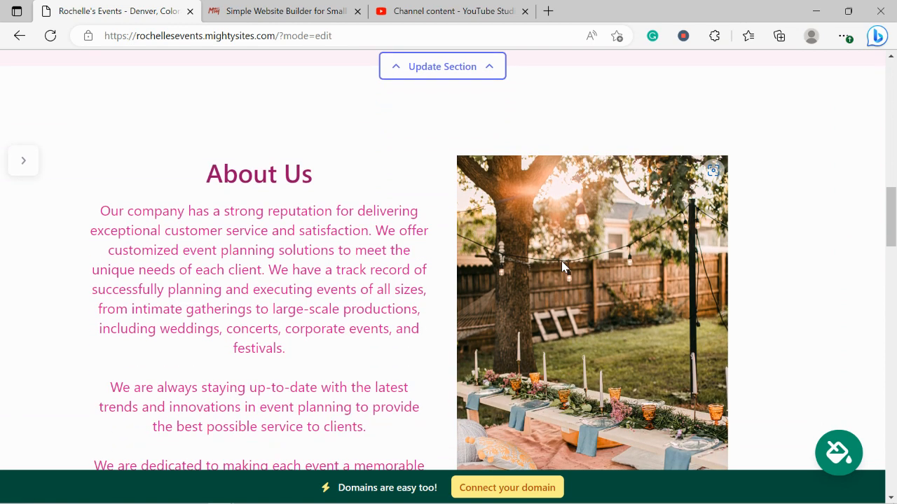
scroll(561, 266, down, 1)
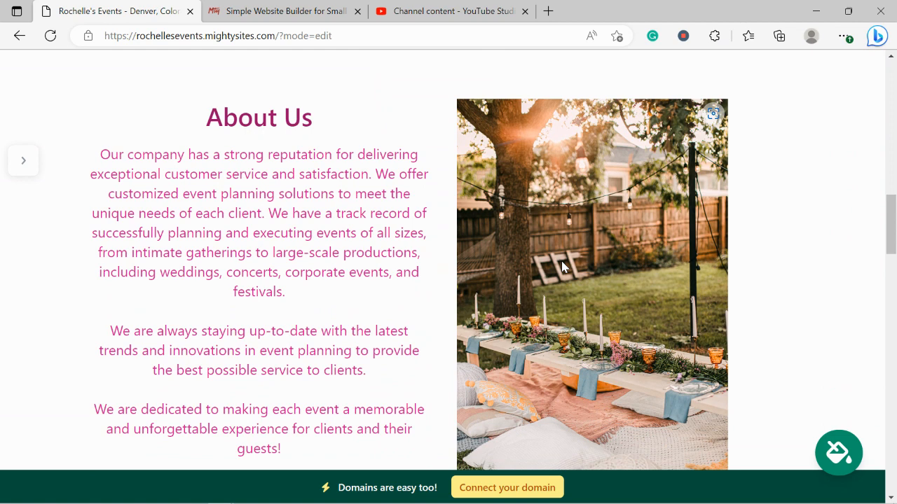
scroll(561, 266, up, 4)
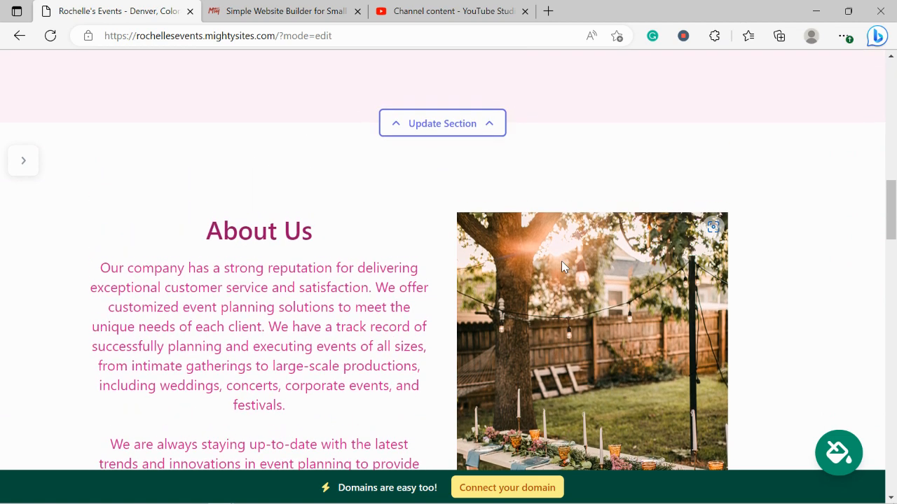
scroll(562, 267, up, 1)
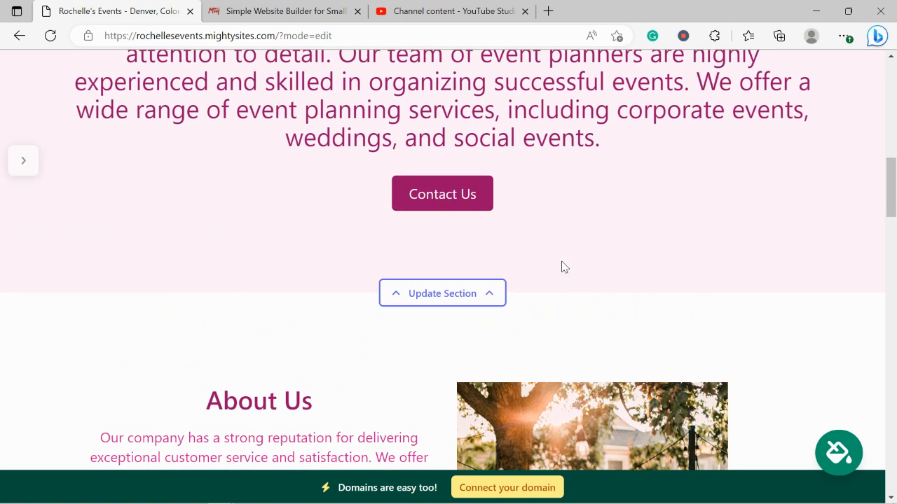
scroll(684, 180, up, 2)
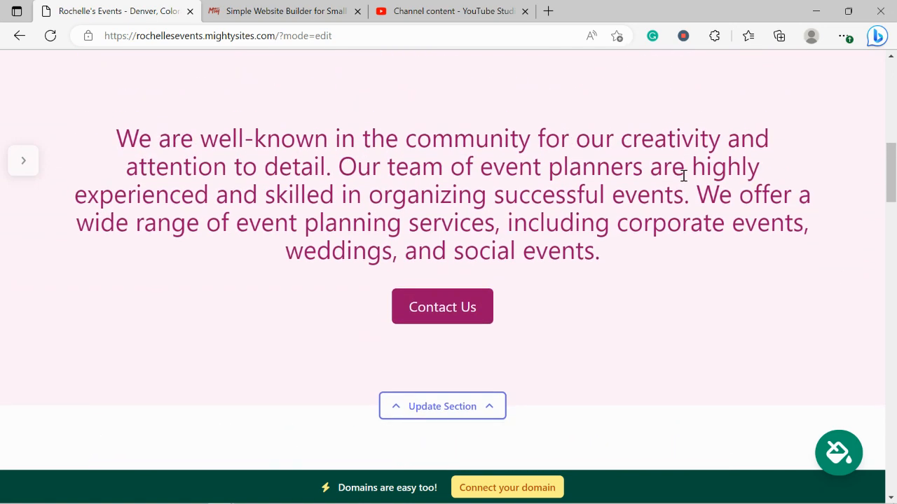
click(844, 459)
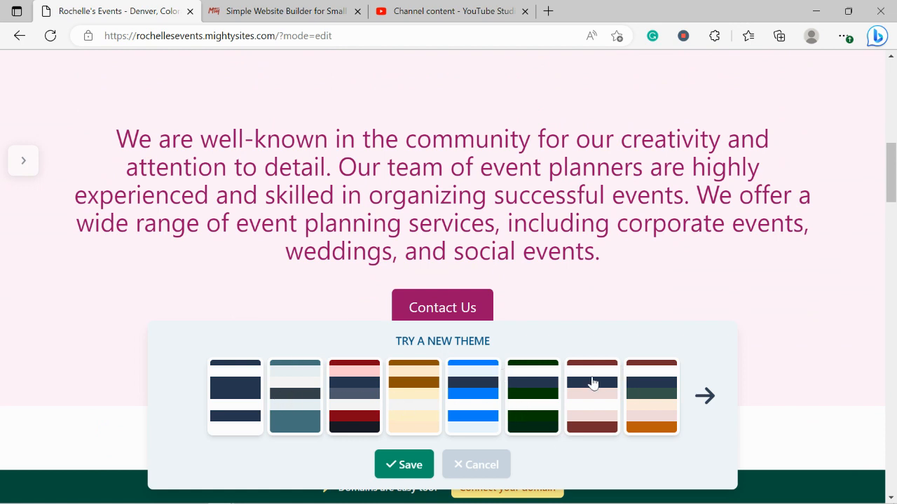
scroll(610, 400, up, 1)
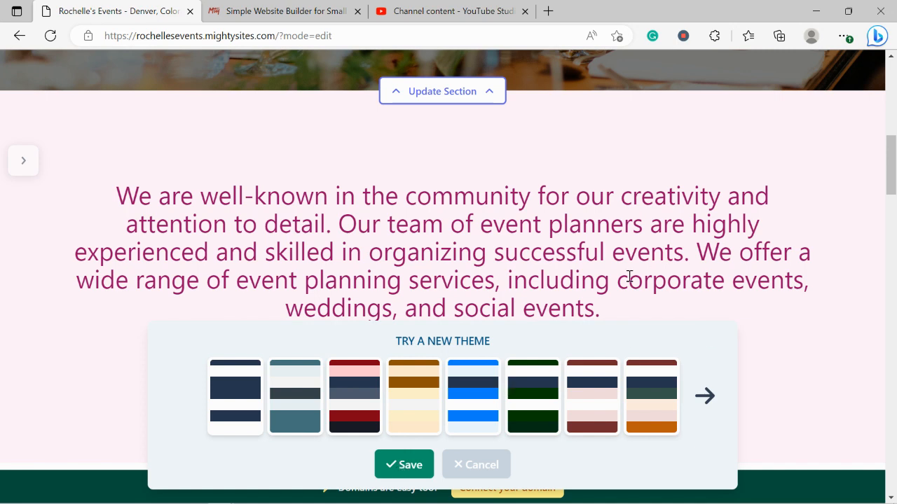
click(473, 468)
scroll(393, 347, up, 1)
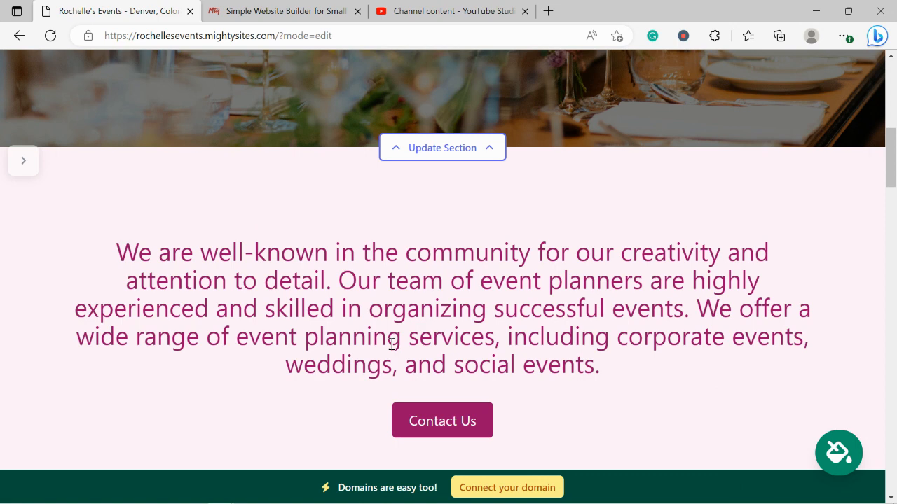
scroll(393, 345, down, 1)
scroll(394, 343, up, 2)
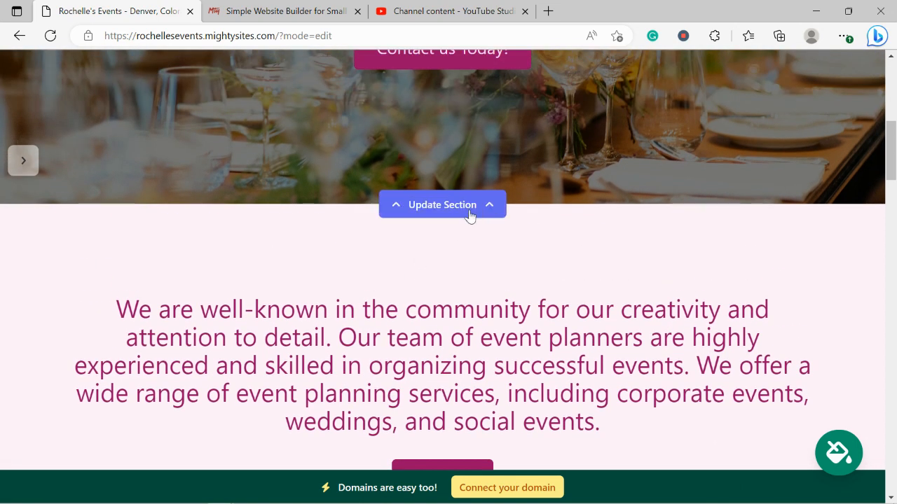
Step: Search the photo library for 'Event Management Company' to replace the hero image
click(470, 210)
scroll(294, 130, down, 1)
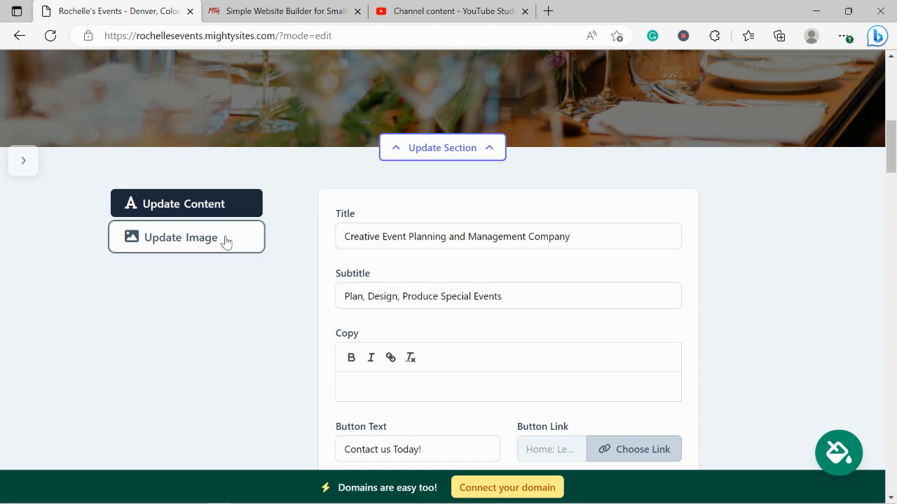
click(225, 243)
scroll(360, 158, up, 2)
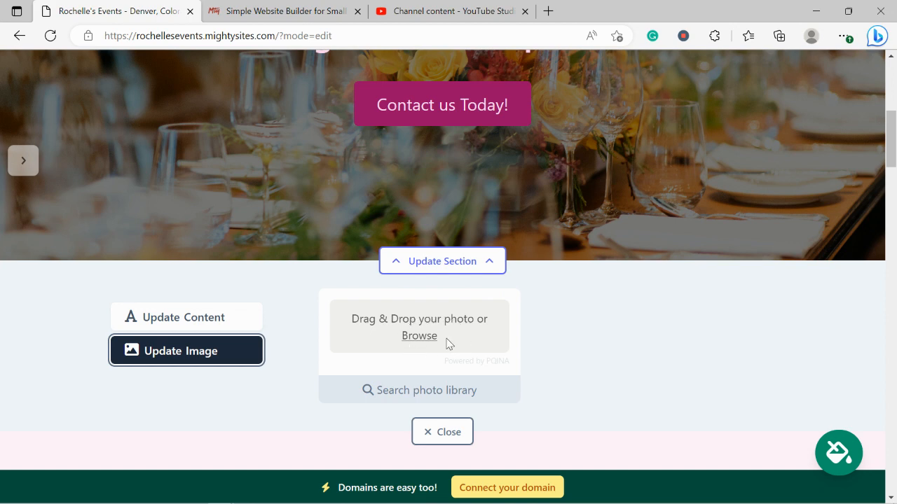
click(481, 397)
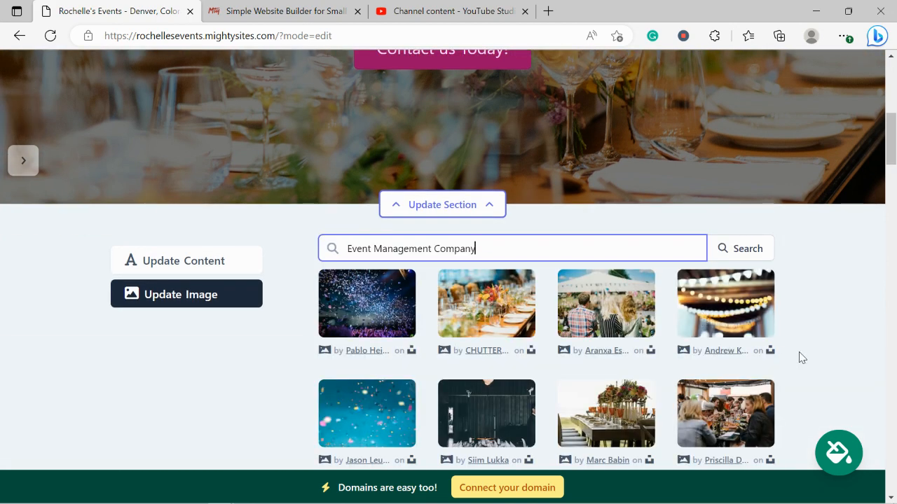
click(802, 358)
Step: Set the banquet-hall photo with blue-and-white ceiling drapes as the hero background
scroll(802, 358, down, 3)
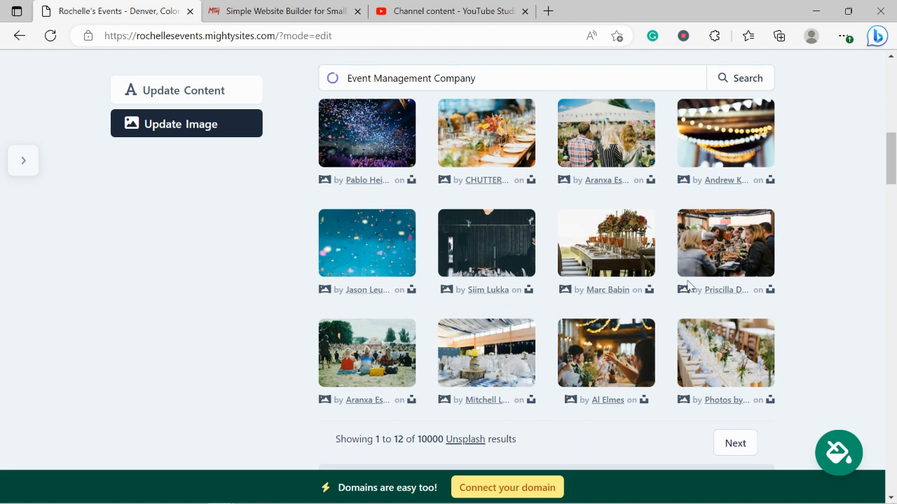
click(516, 372)
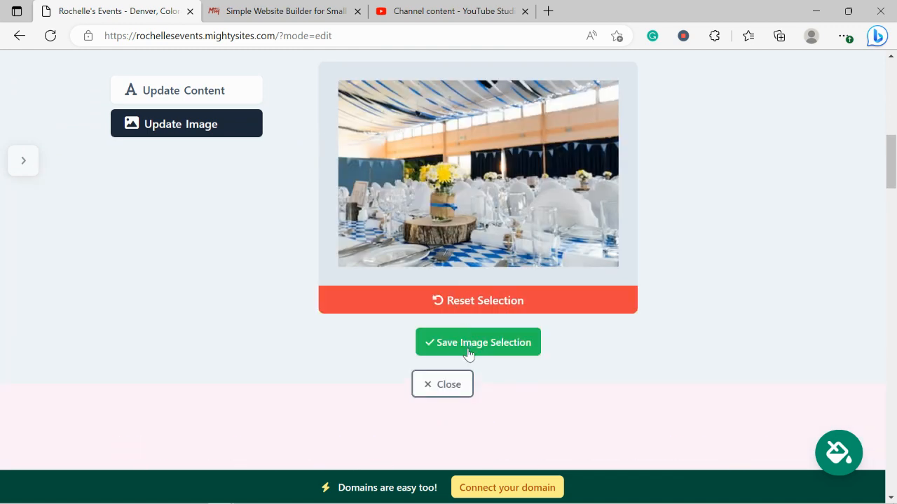
click(468, 352)
scroll(468, 355, up, 1)
scroll(468, 354, up, 6)
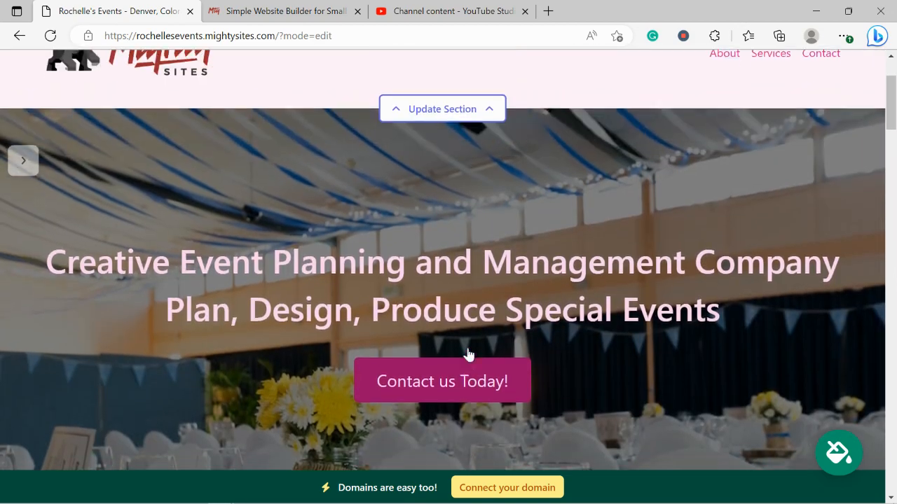
scroll(468, 354, down, 1)
scroll(467, 355, down, 5)
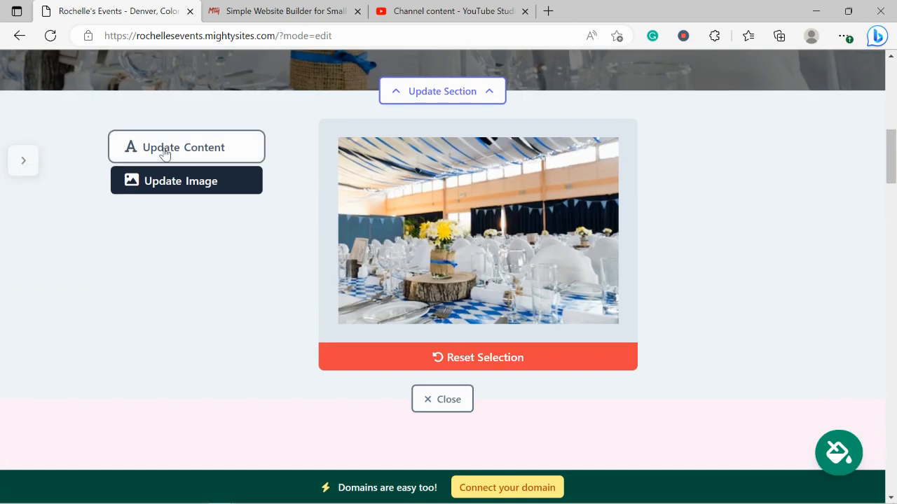
Step: Bring up the hero's title, subtitle and button fields and select the title text
click(165, 149)
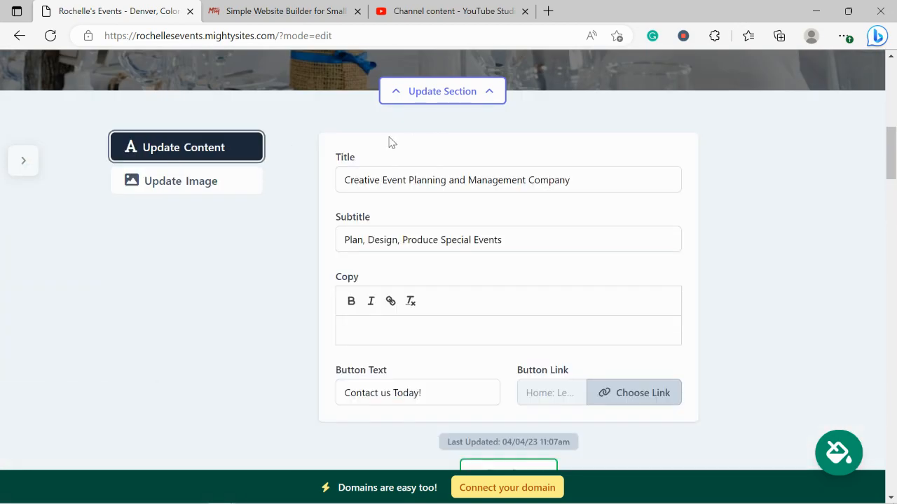
scroll(444, 232, up, 5)
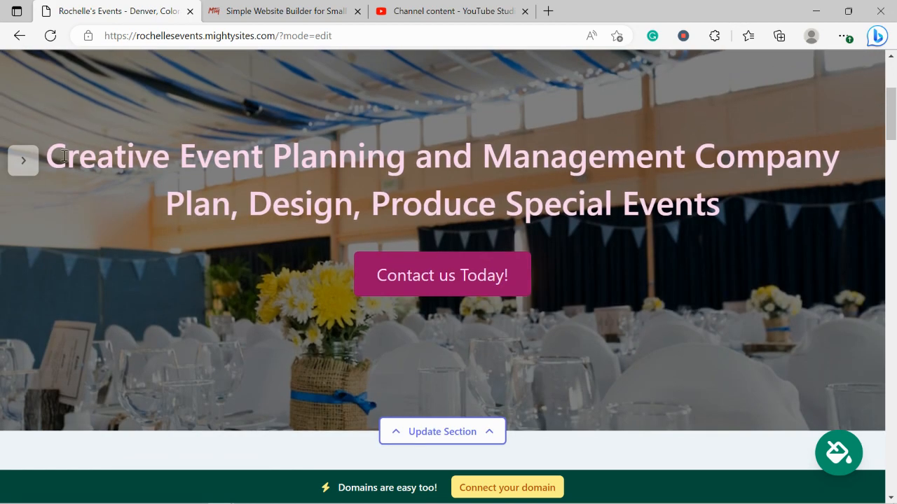
drag(64, 155, 732, 213)
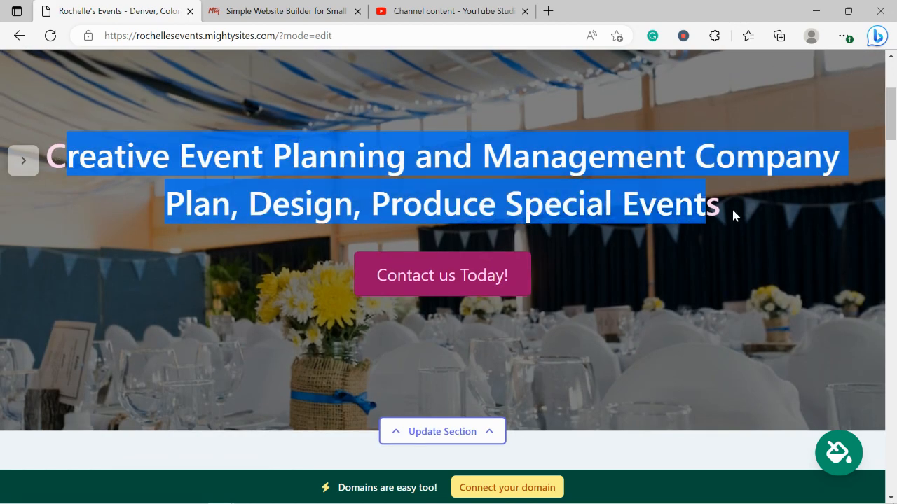
scroll(746, 289, down, 1)
scroll(746, 288, down, 5)
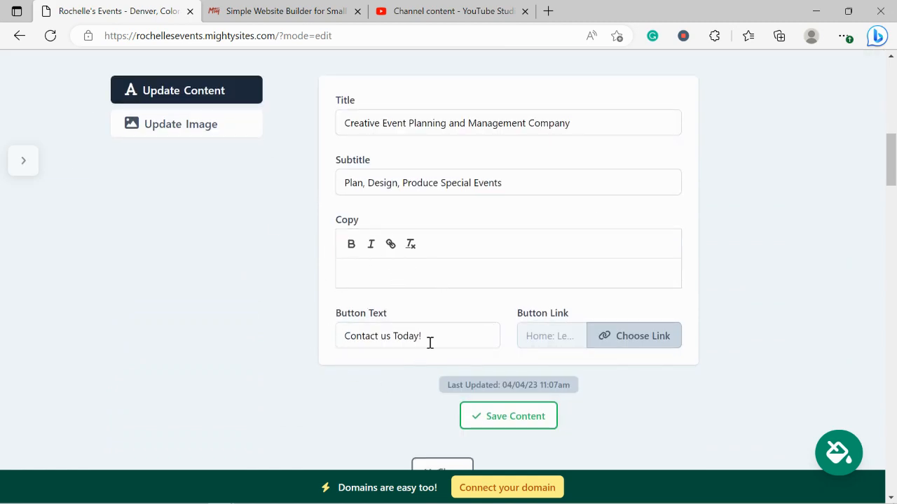
Step: Review the website and action link options, keep the Home: Lead Form link, and save the content
click(636, 354)
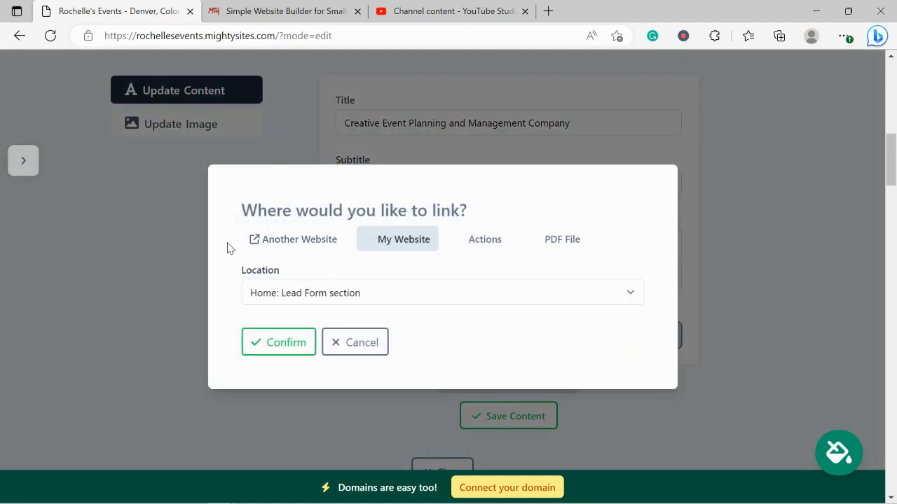
click(280, 251)
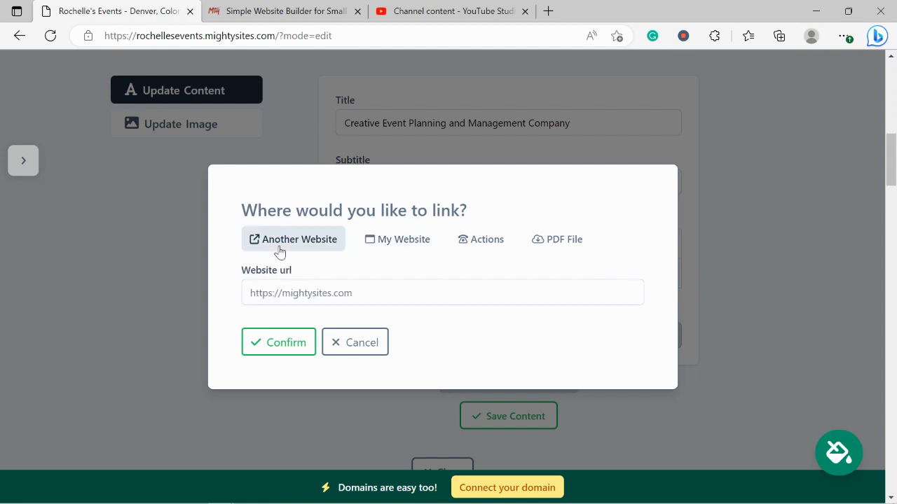
click(487, 242)
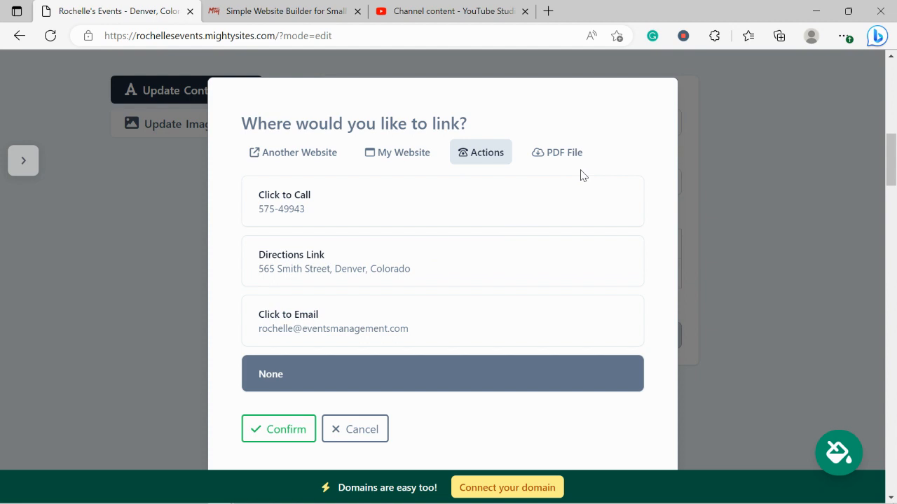
click(288, 427)
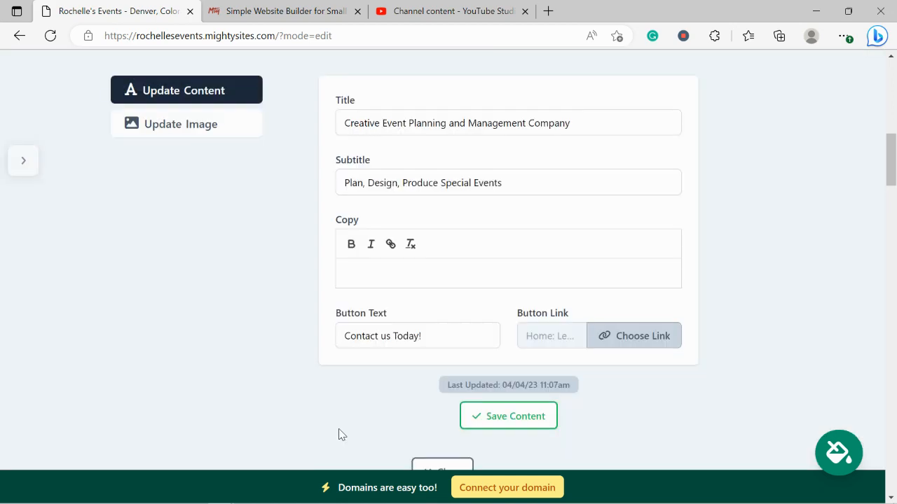
click(491, 416)
Step: Close the hero editor and highlight the welcome and About Us paragraphs
click(436, 415)
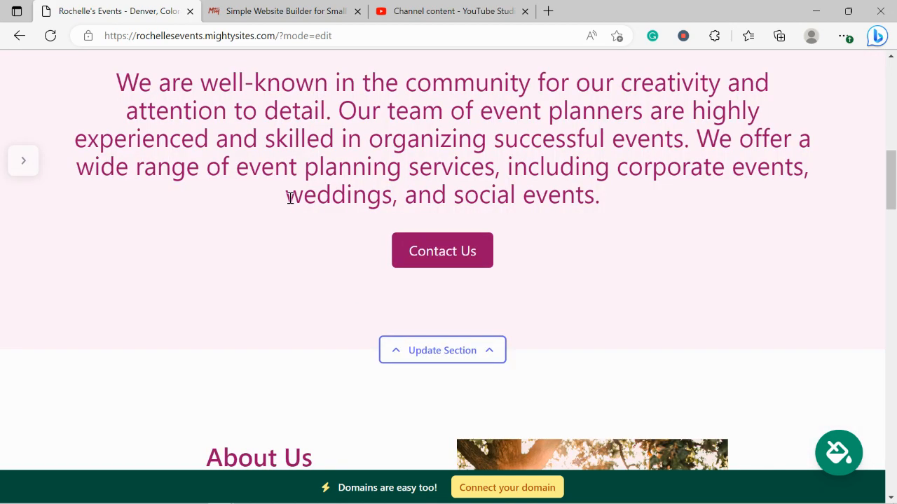
drag(116, 129, 675, 288)
click(360, 205)
scroll(360, 203, down, 2)
scroll(328, 263, down, 5)
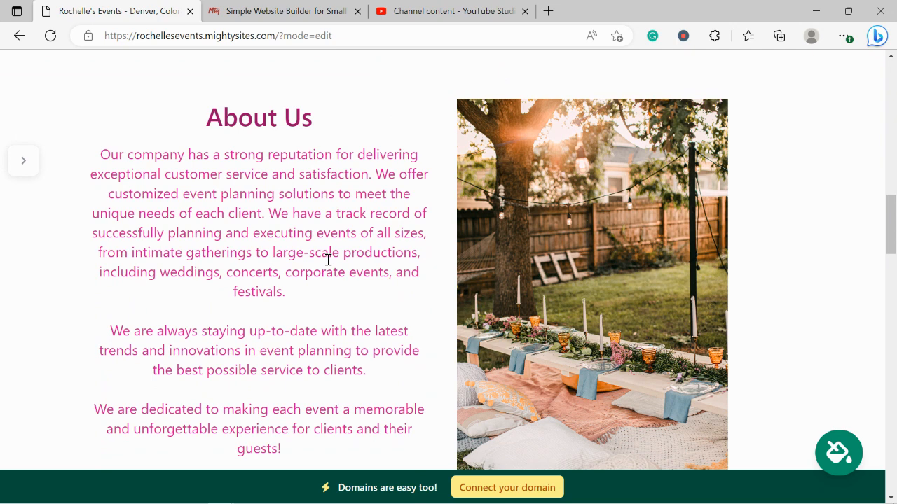
scroll(327, 259, down, 1)
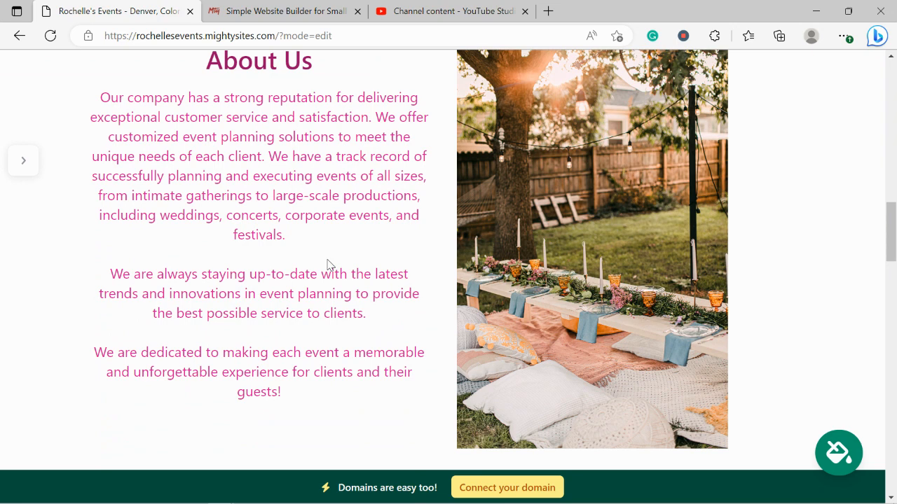
drag(98, 95, 324, 399)
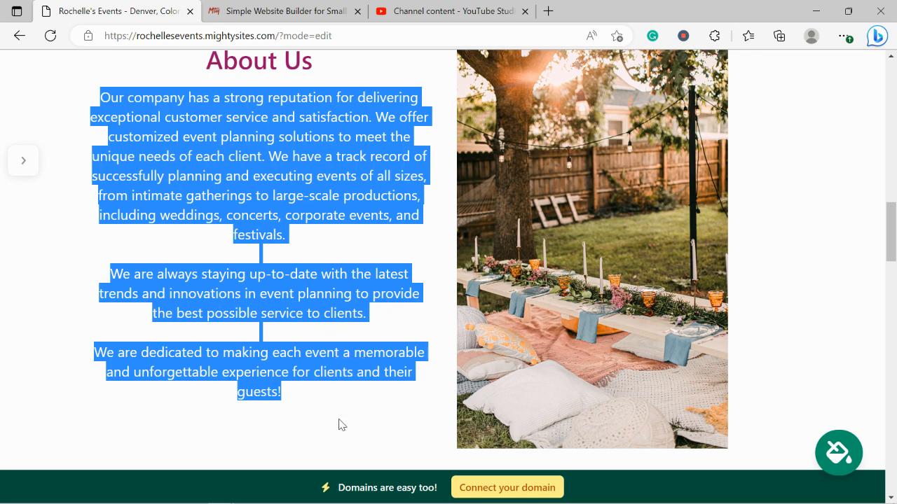
Step: Highlight the Services list, review the contact form and footer, and choose 'Connect your domain'
scroll(338, 424, down, 4)
scroll(338, 424, down, 9)
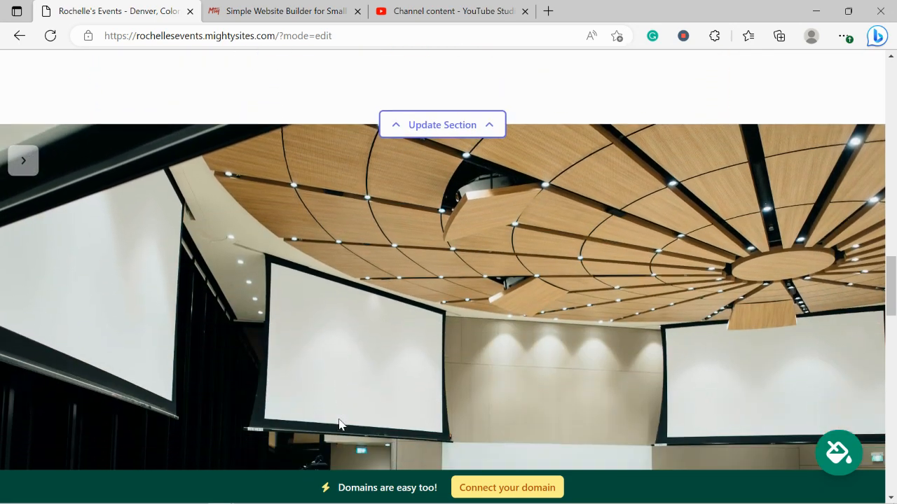
scroll(338, 424, down, 3)
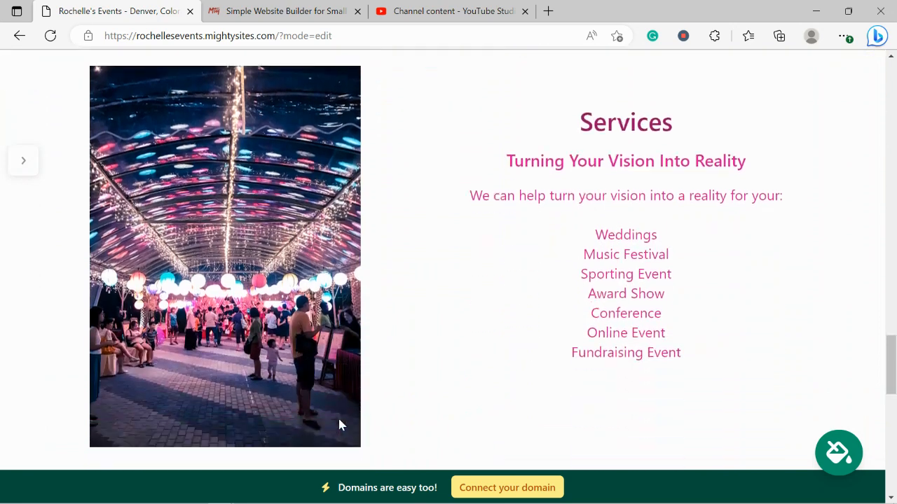
scroll(338, 424, up, 1)
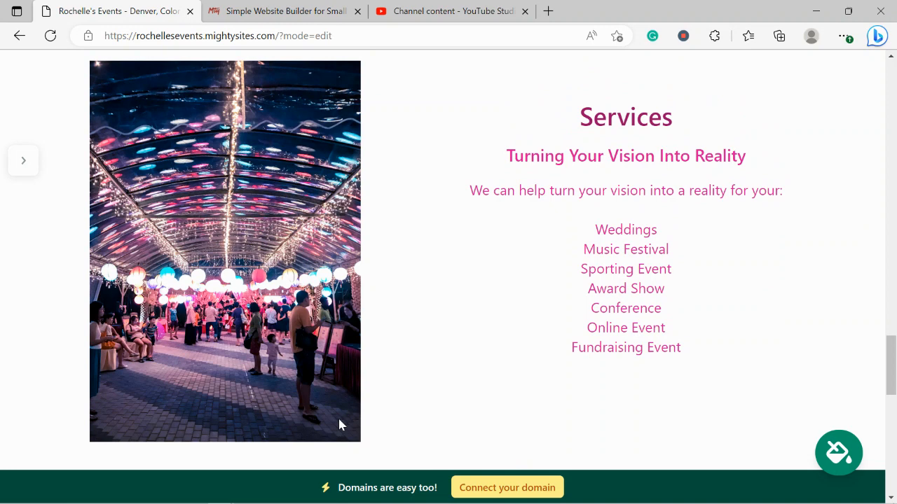
drag(560, 111, 736, 360)
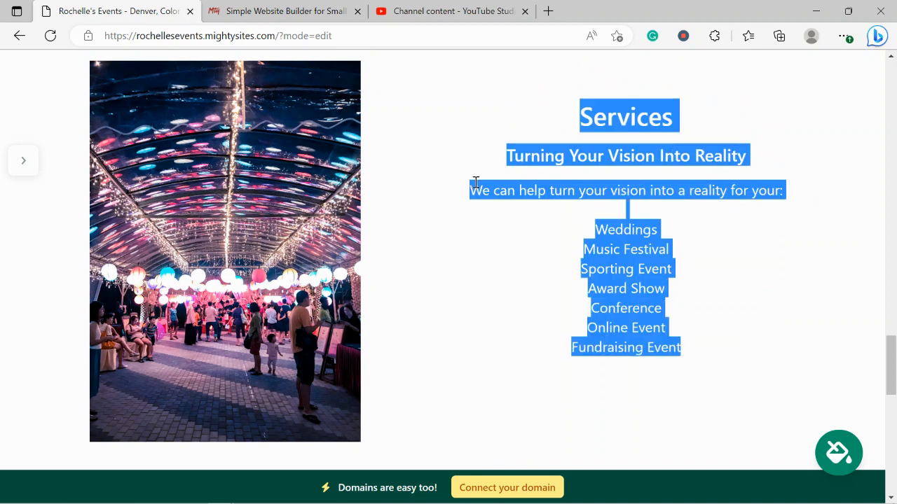
scroll(733, 364, down, 3)
scroll(729, 365, down, 4)
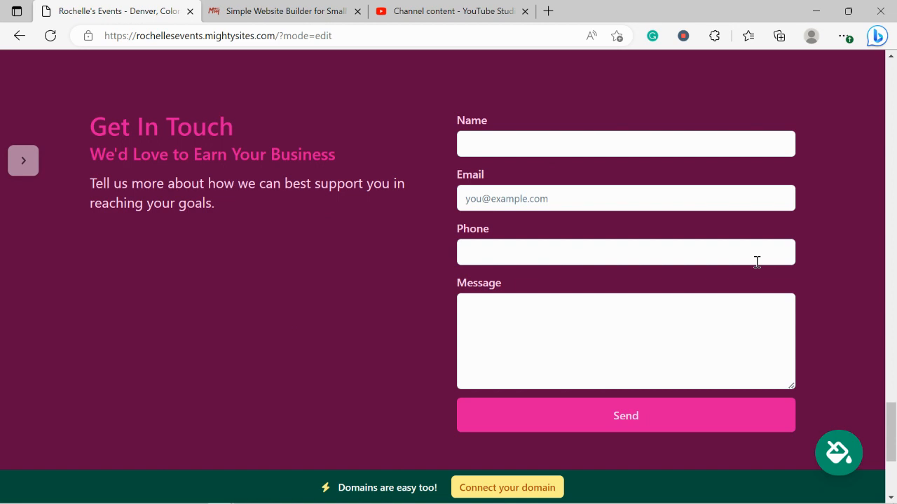
scroll(756, 262, down, 3)
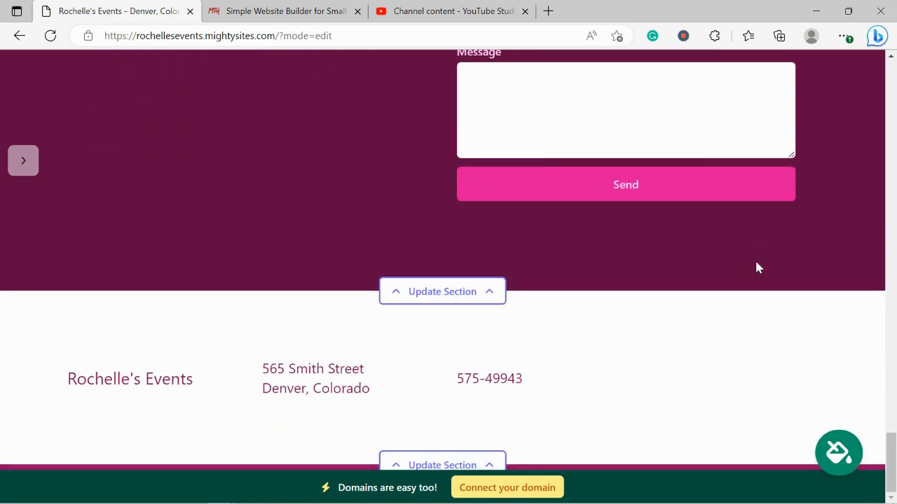
scroll(756, 267, up, 3)
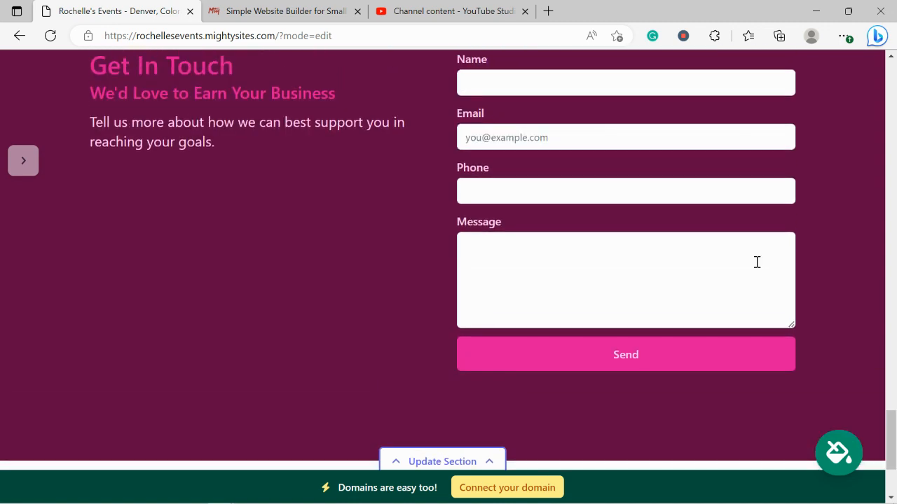
click(520, 493)
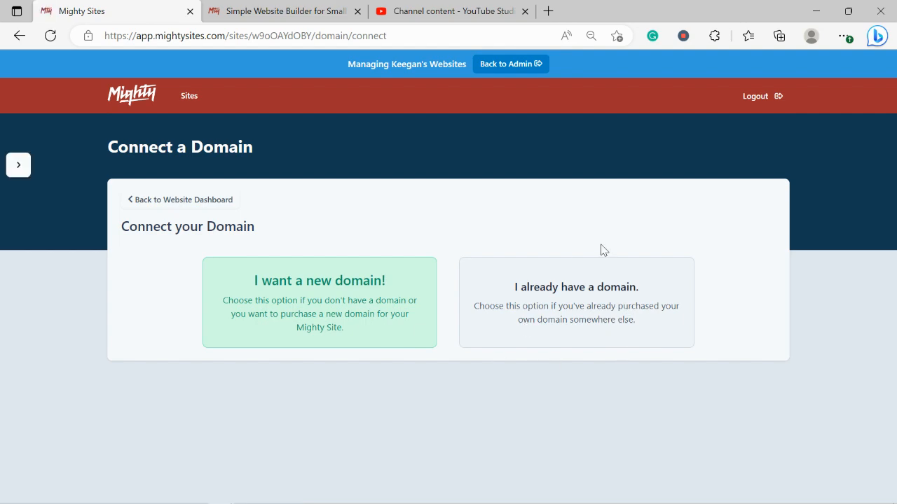
Step: On the Mighty Sites homepage tab, scroll to the top and open the Blog
click(273, 8)
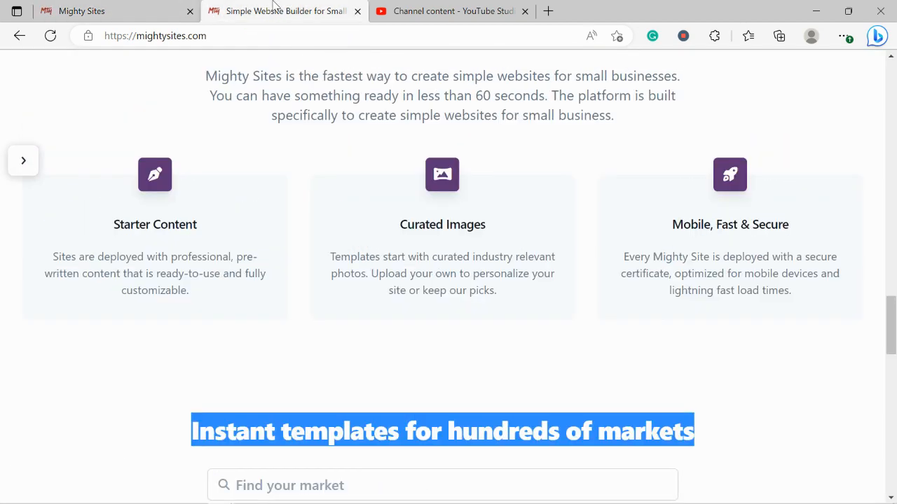
scroll(274, 6, up, 9)
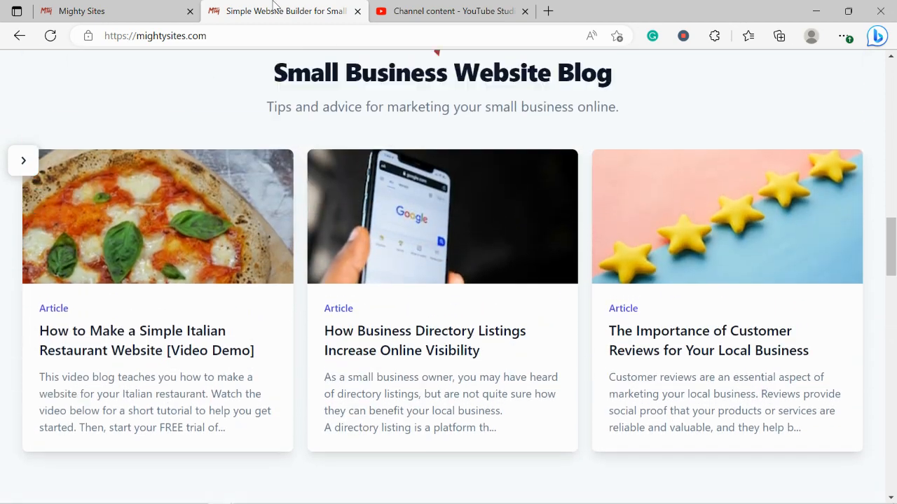
scroll(273, 5, up, 8)
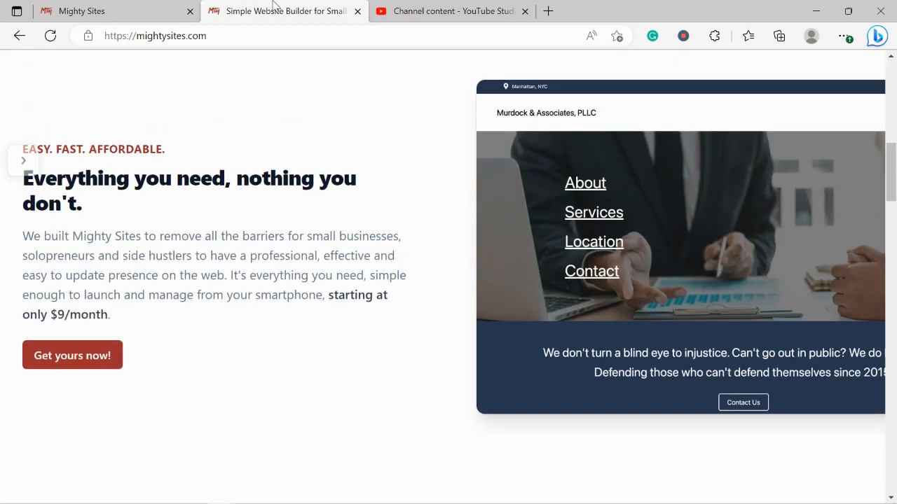
scroll(273, 6, up, 8)
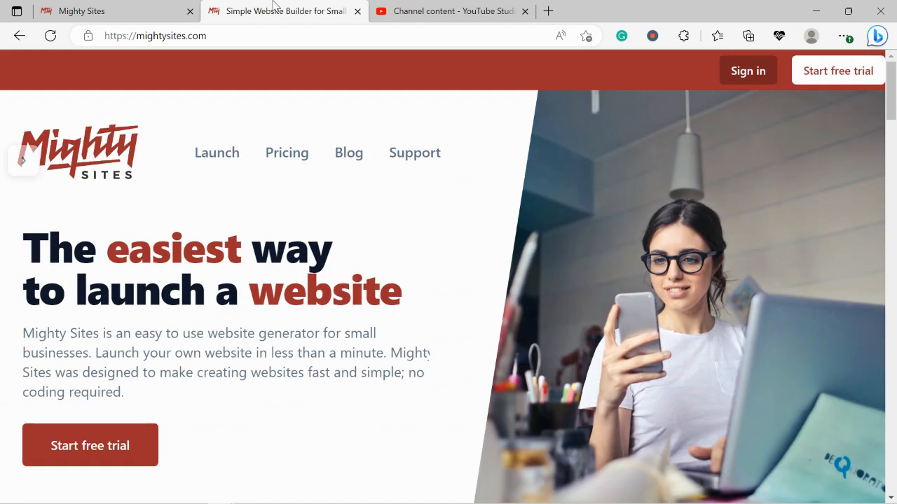
click(354, 154)
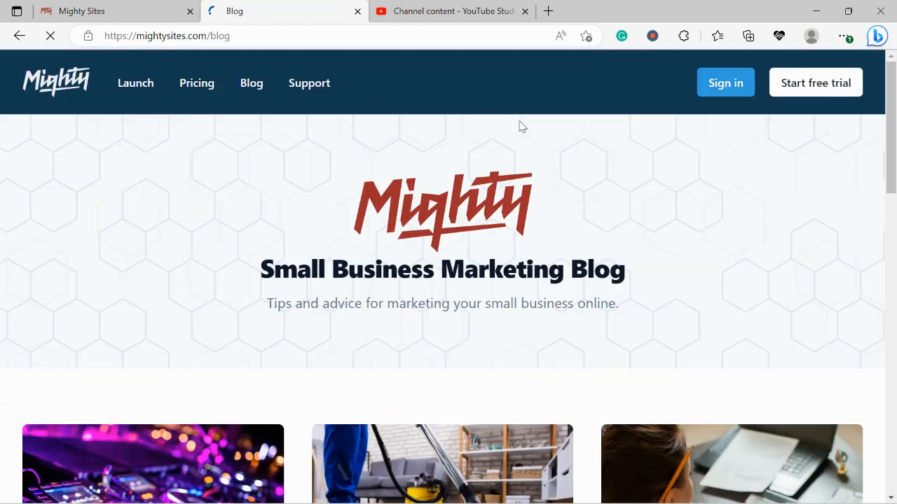
Step: Browse the blog articles, then return to the Rochelle's Events site dashboard
drag(242, 308, 693, 318)
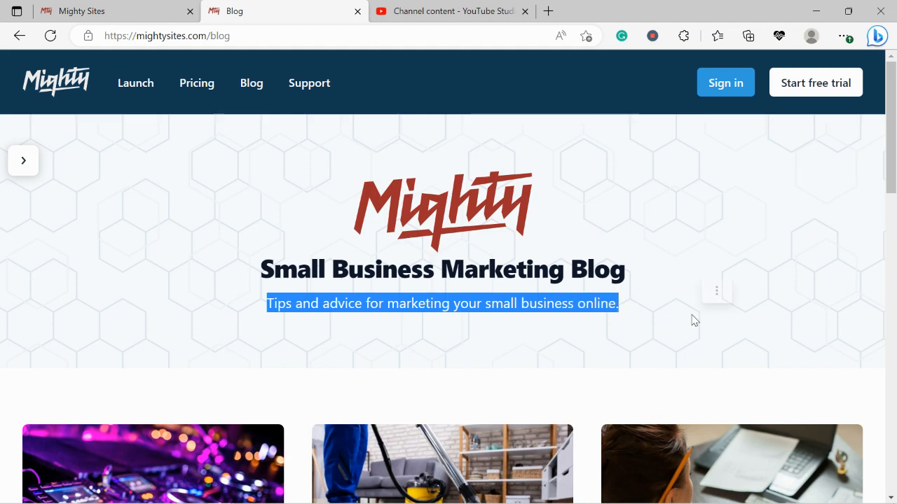
click(408, 358)
scroll(409, 358, down, 2)
scroll(408, 357, down, 5)
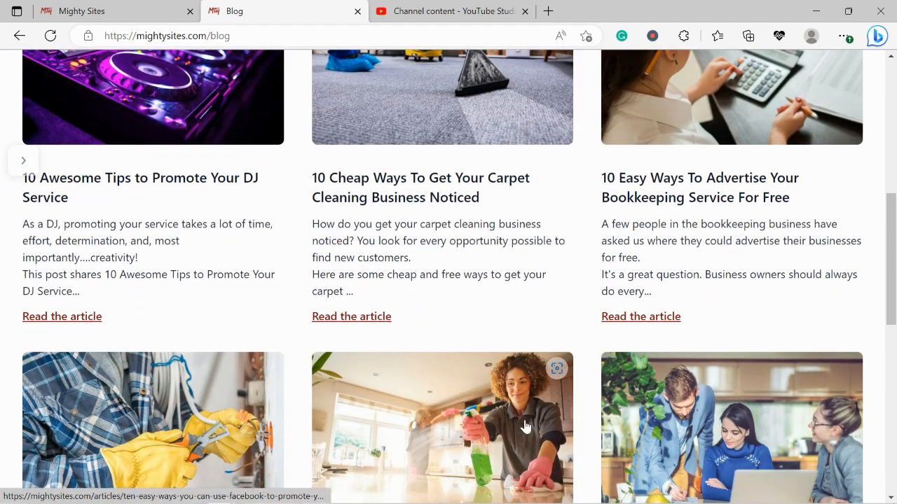
click(156, 9)
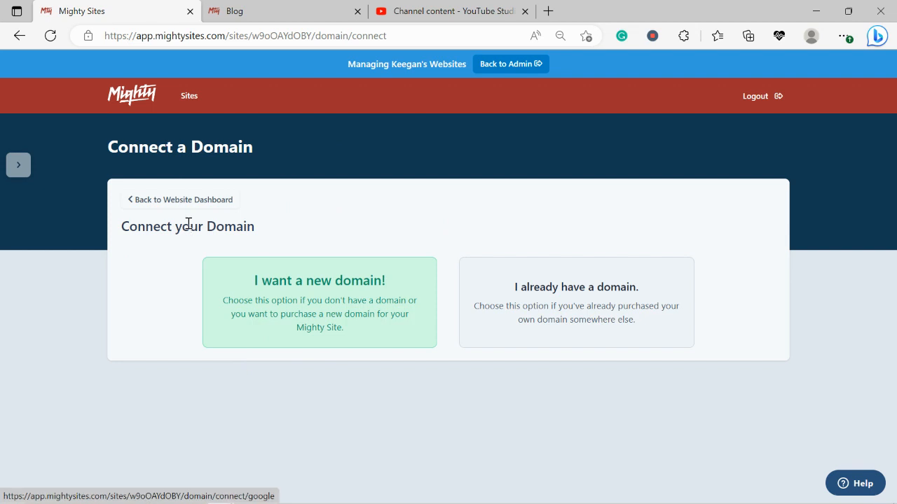
click(207, 201)
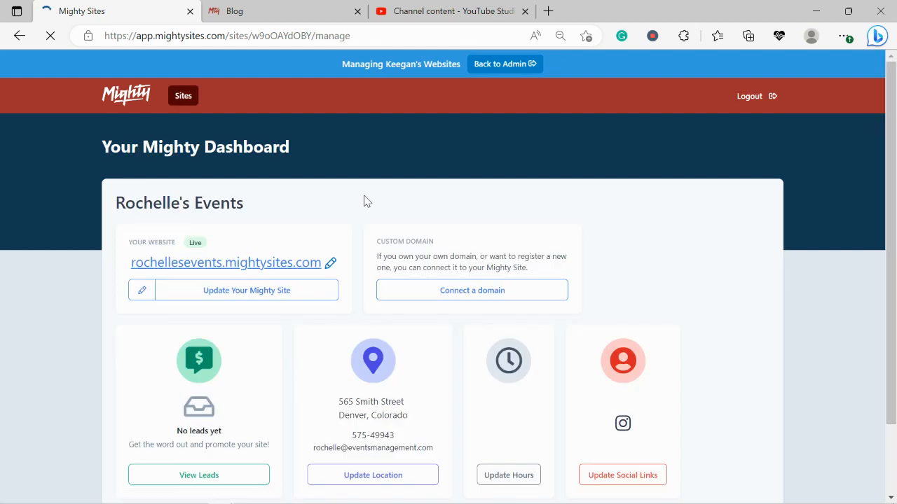
Step: Open the live site rochelleevents.mightysites.com in a new browser tab
scroll(364, 202, down, 2)
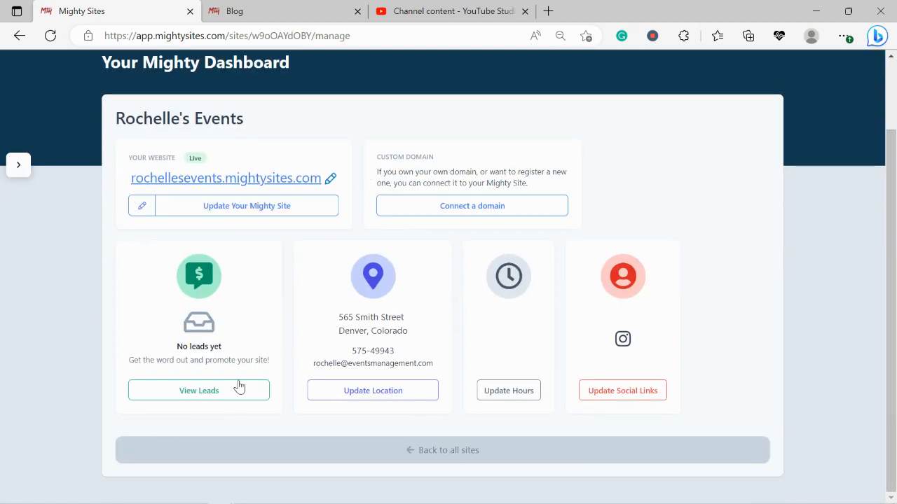
click(253, 178)
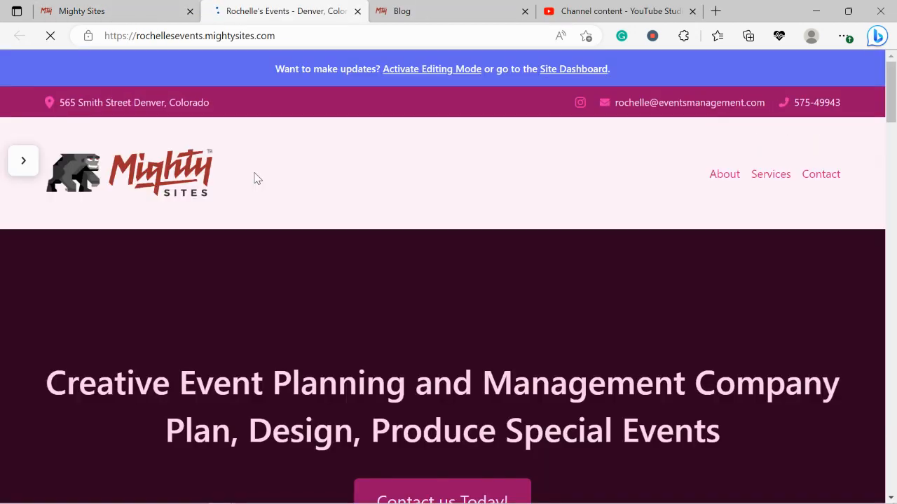
scroll(254, 177, down, 5)
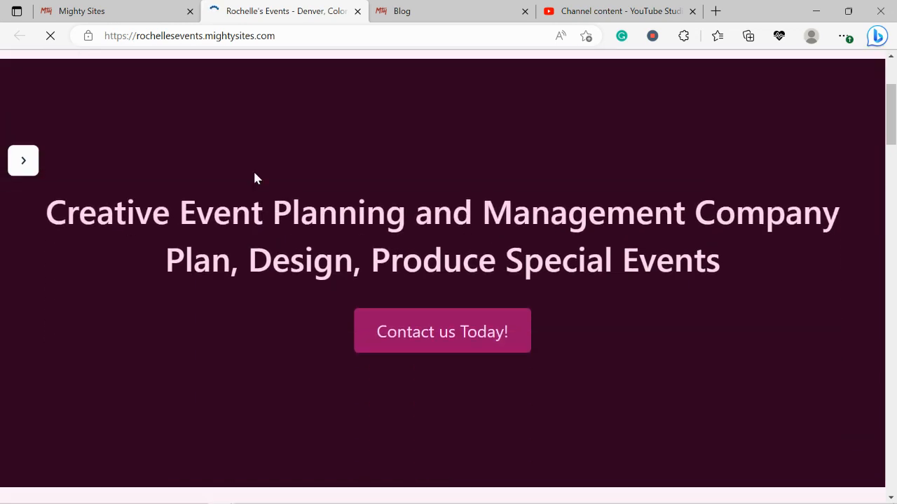
scroll(254, 178, down, 3)
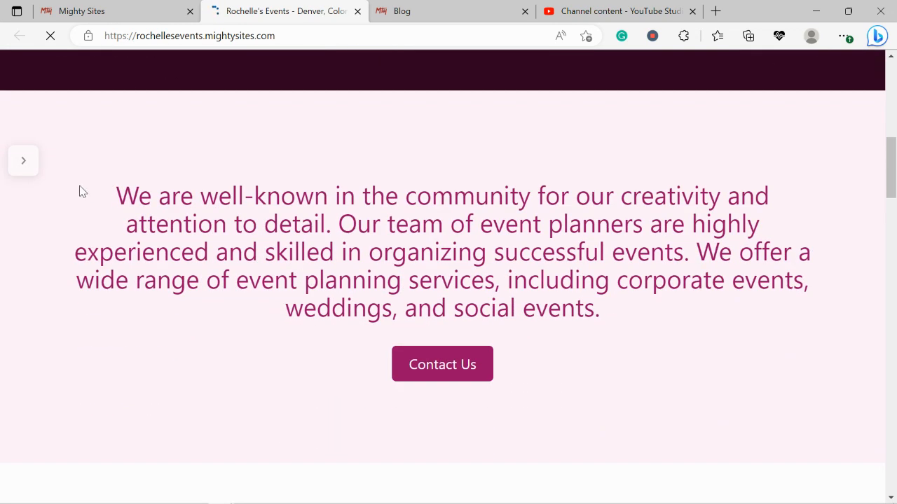
Step: Scroll the live Rochelle's Events page past the intro and About Us down to Services
drag(80, 190, 656, 296)
click(540, 490)
scroll(541, 490, down, 6)
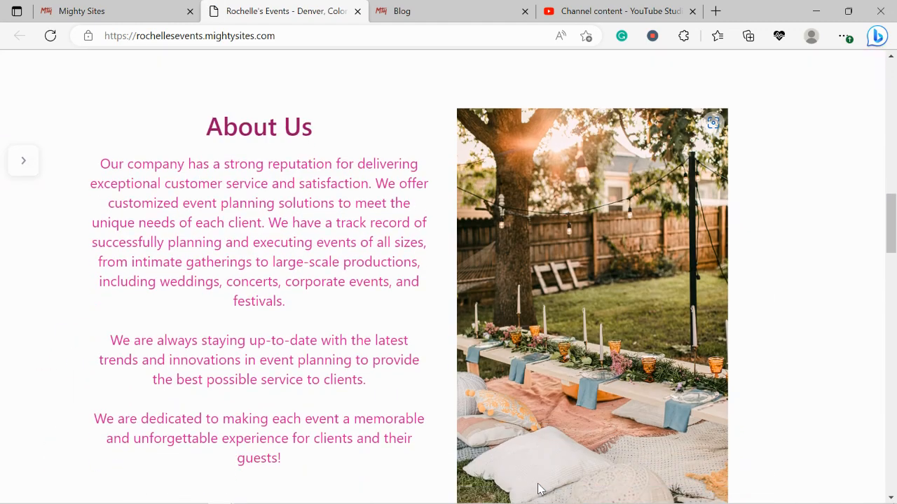
scroll(539, 489, down, 1)
scroll(540, 489, up, 1)
scroll(539, 489, down, 3)
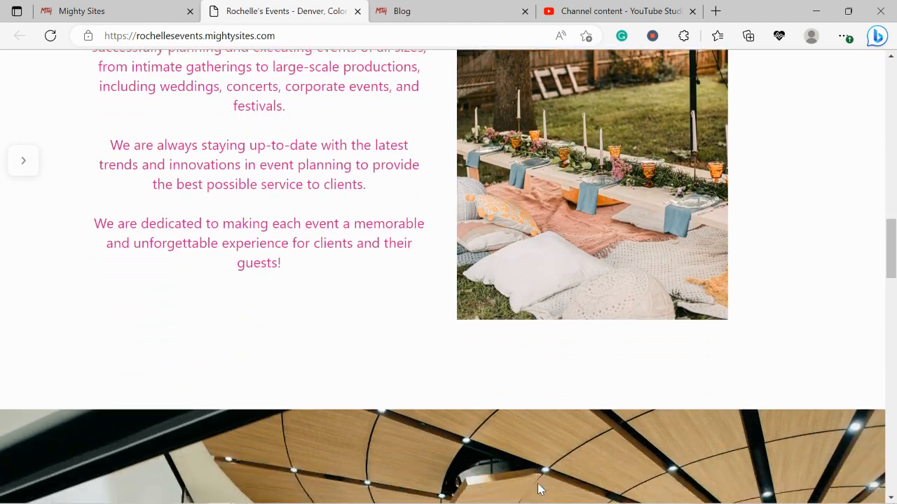
scroll(539, 488, down, 5)
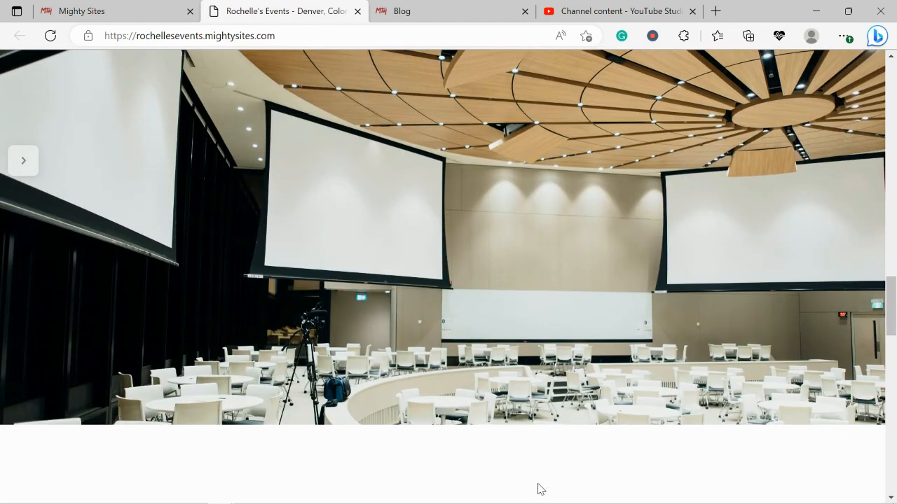
scroll(636, 326, down, 2)
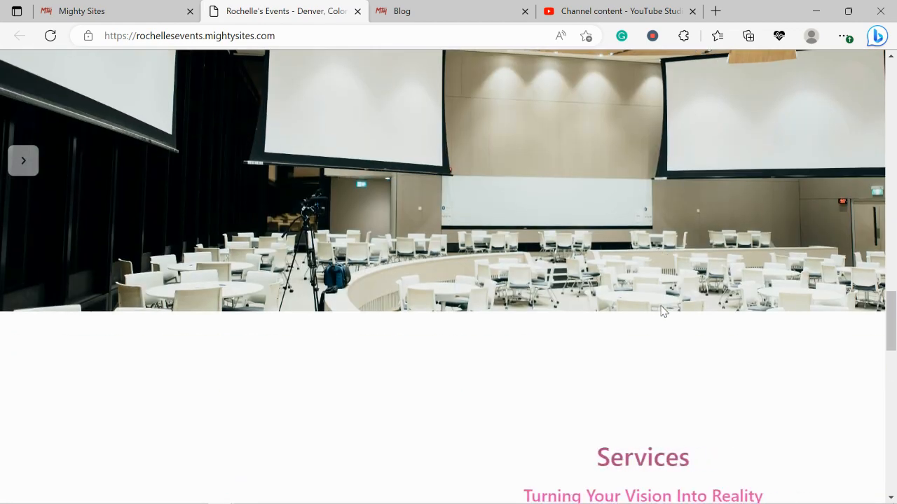
scroll(663, 310, down, 3)
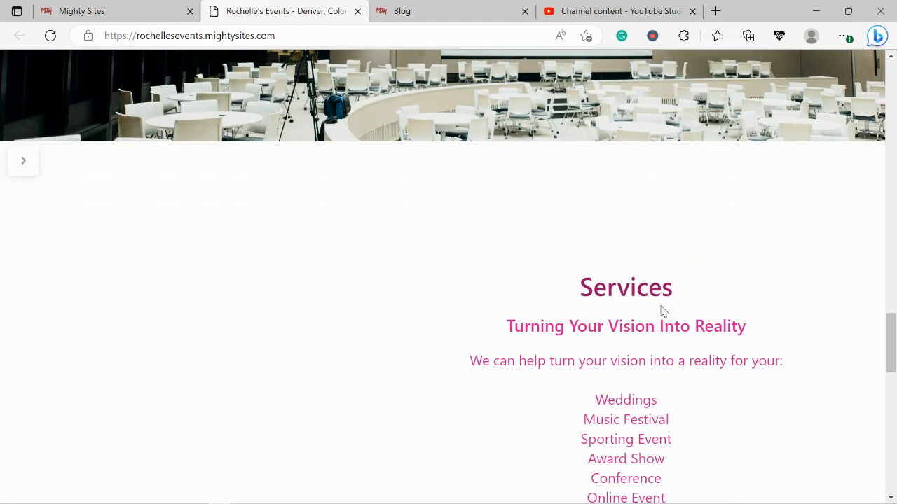
scroll(662, 308, down, 2)
scroll(662, 306, down, 2)
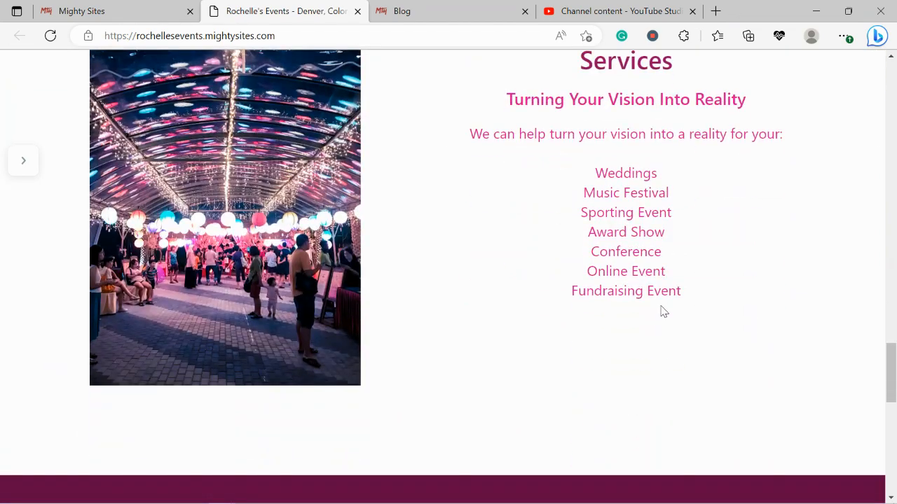
scroll(662, 308, up, 1)
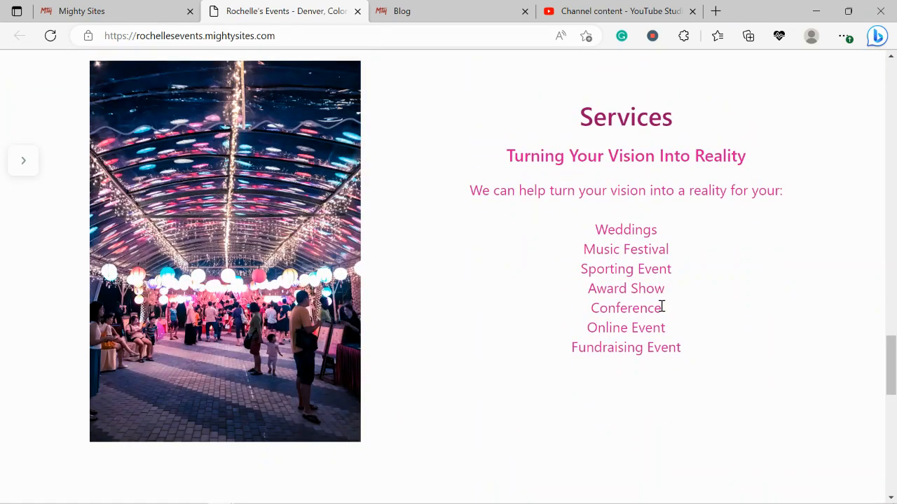